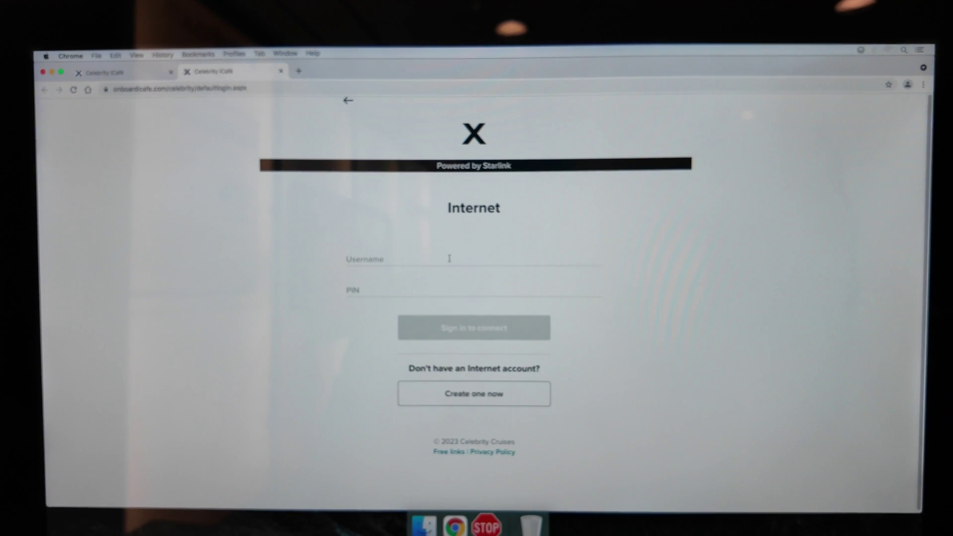
# - Sign in to the Celebrity iCafe portal with username and PIN, then review the service type details
pyautogui.click(449, 258)
pyautogui.write('p')
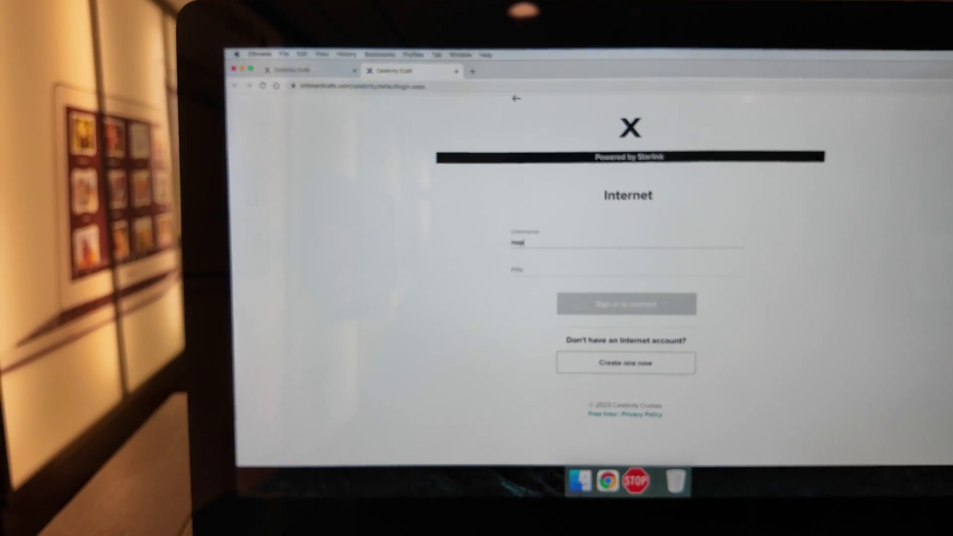
pyautogui.write('ants')
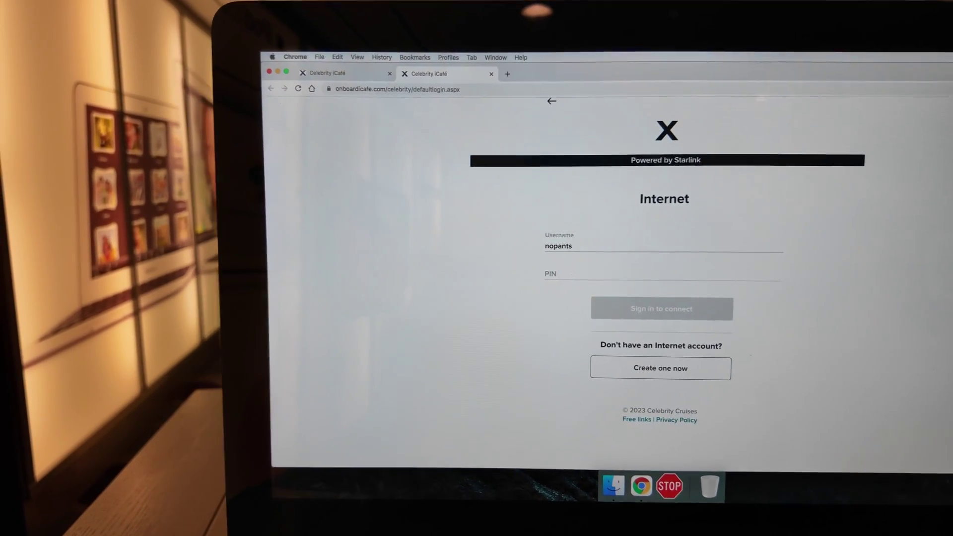
pyautogui.press('Tab')
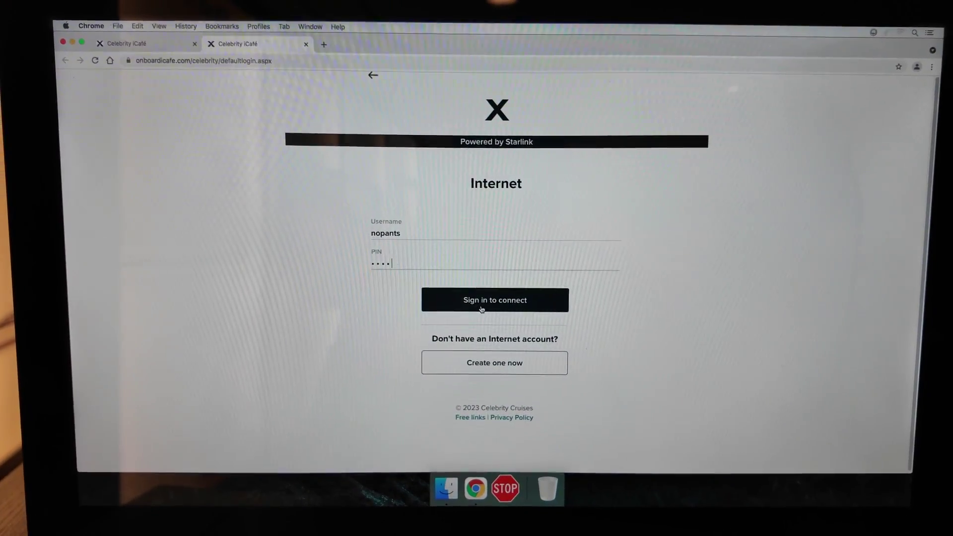
pyautogui.click(481, 309)
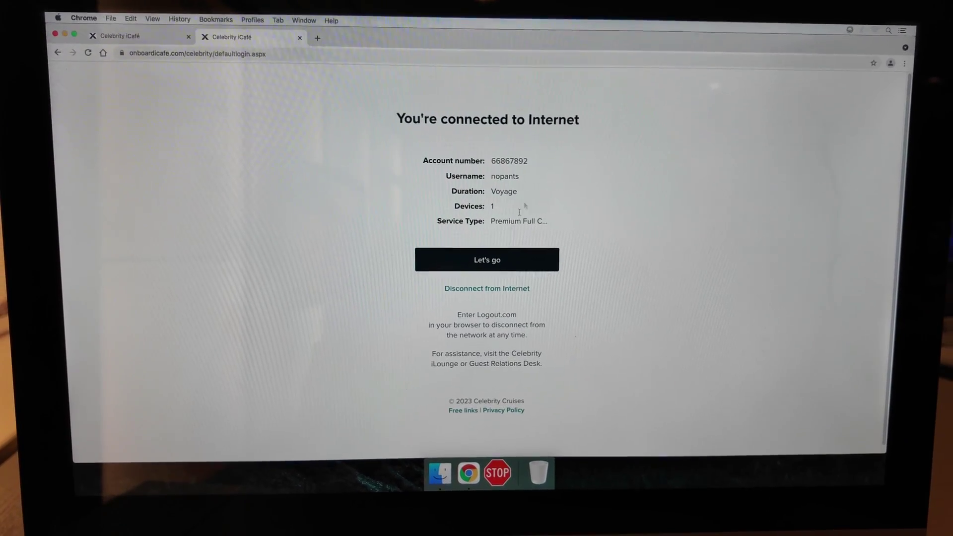
pyautogui.moveTo(489, 238); pyautogui.dragTo(587, 230)
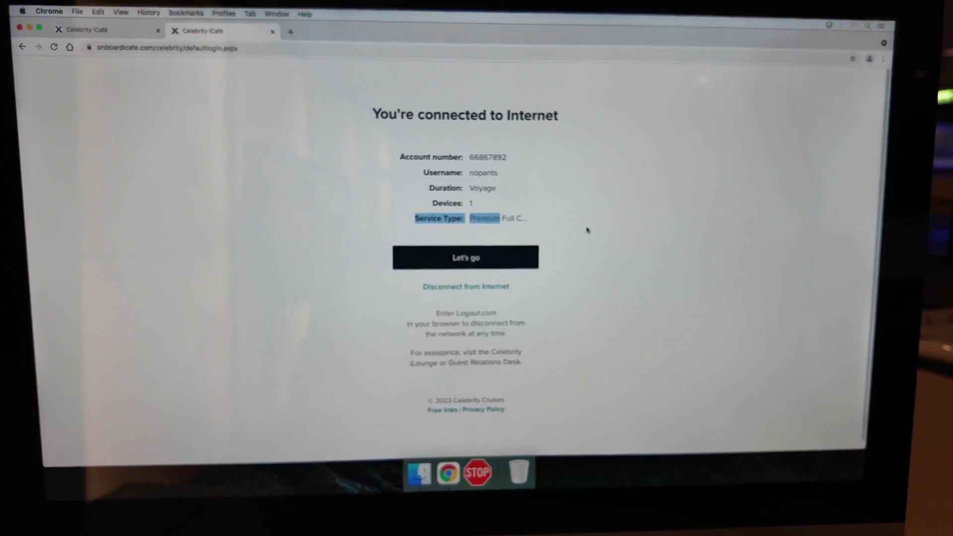
pyautogui.click(584, 233)
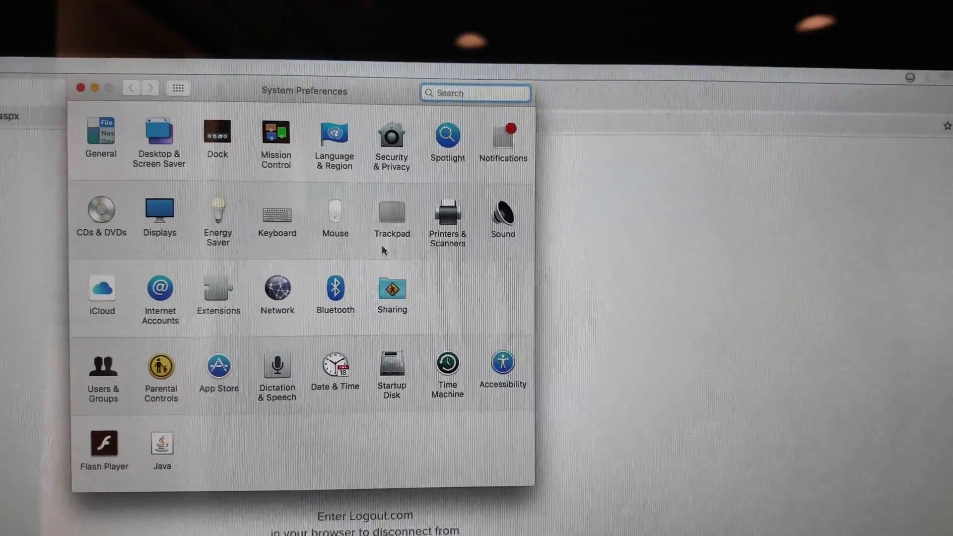
pyautogui.click(270, 292)
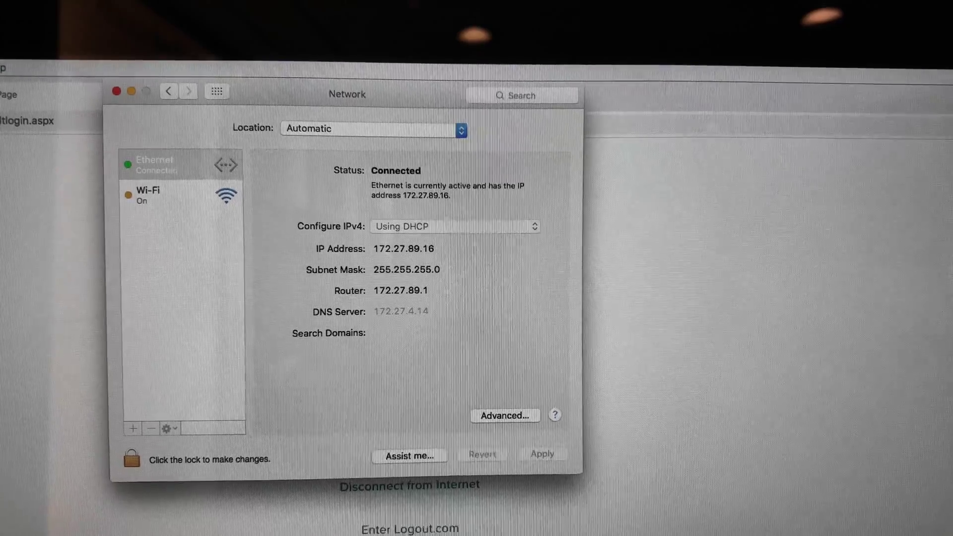
pyautogui.press('super+w')
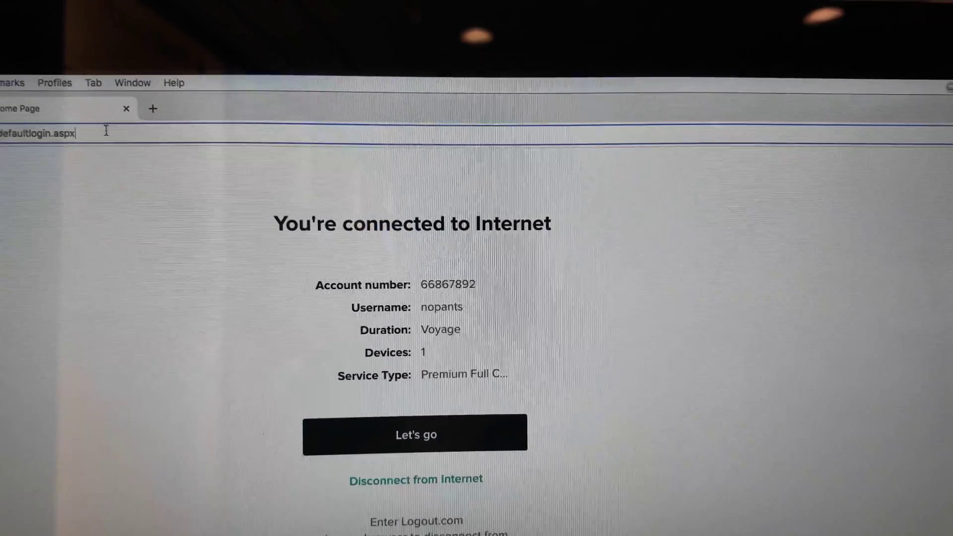
# - Load speedtest.net and run a test over Starlink, measuring 195.55 Mbps download
pyautogui.click(184, 101)
pyautogui.write('p')
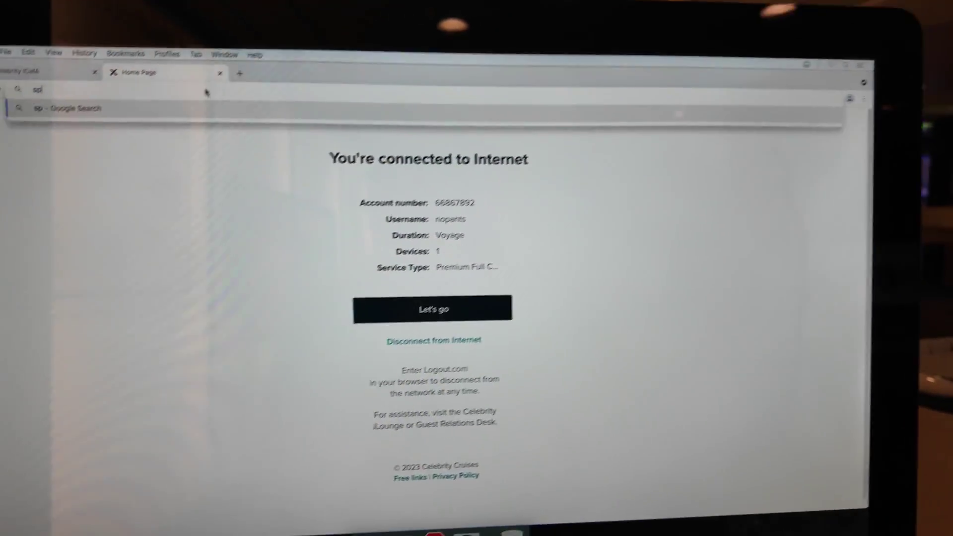
pyautogui.write('eedtes')
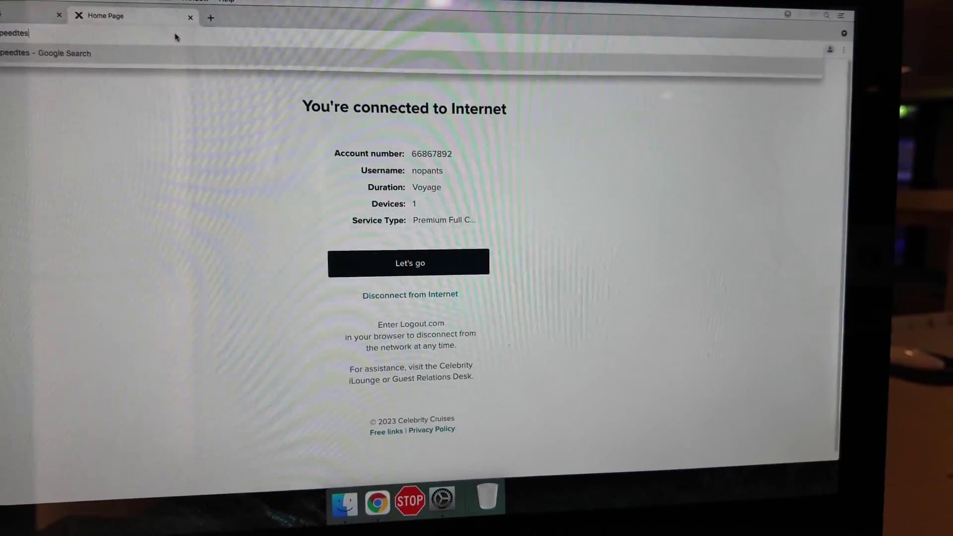
pyautogui.write('t.net')
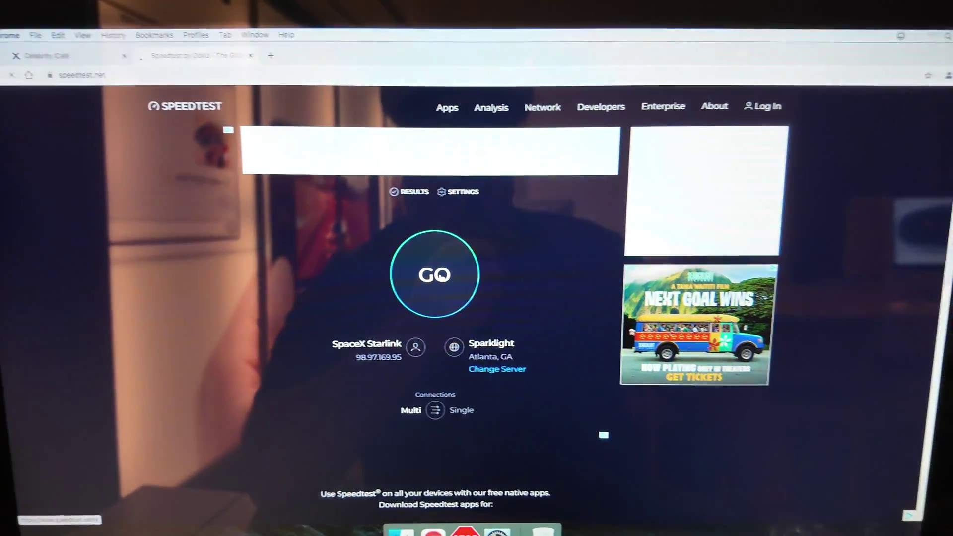
pyautogui.click(441, 276)
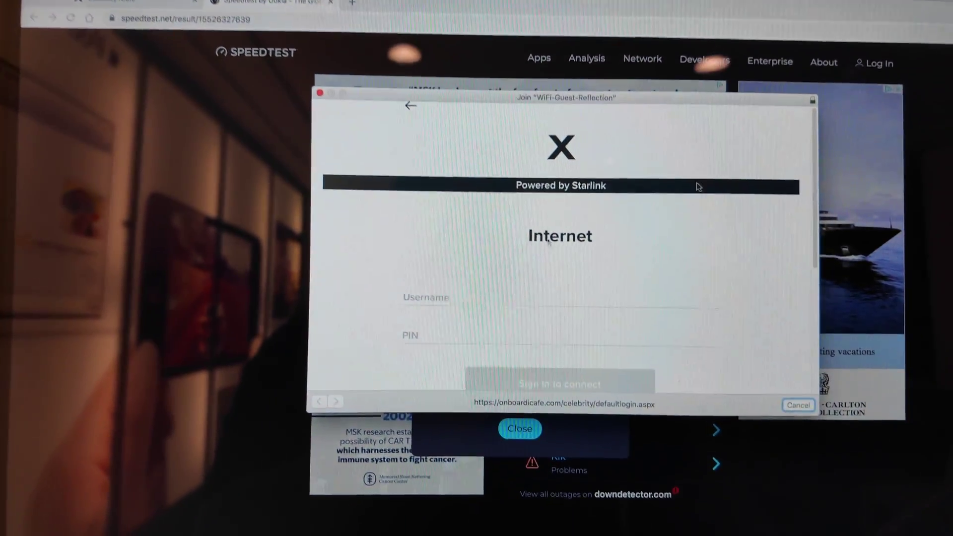
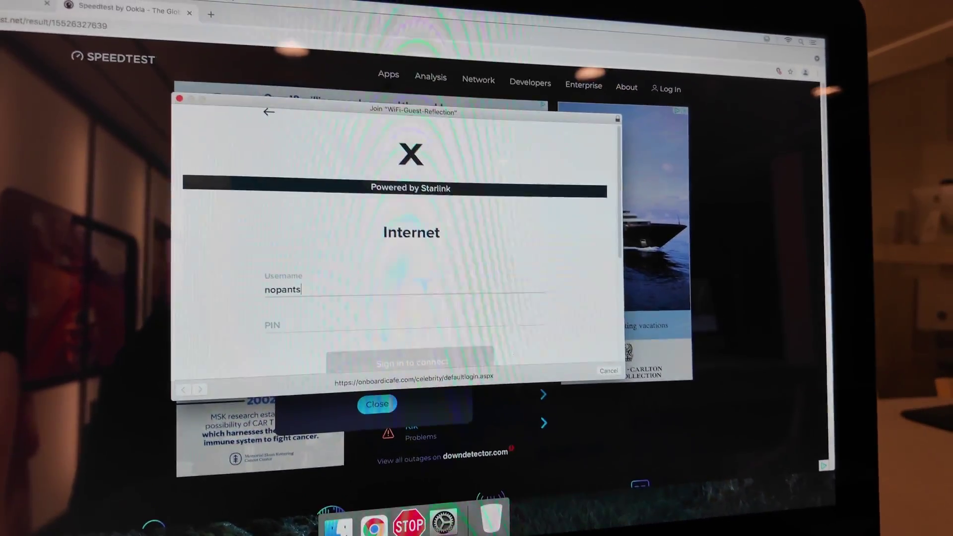
# - Log this Mac onto WiFi-Guest-Reflection in place of the other device, then close the login window
pyautogui.press('Tab')
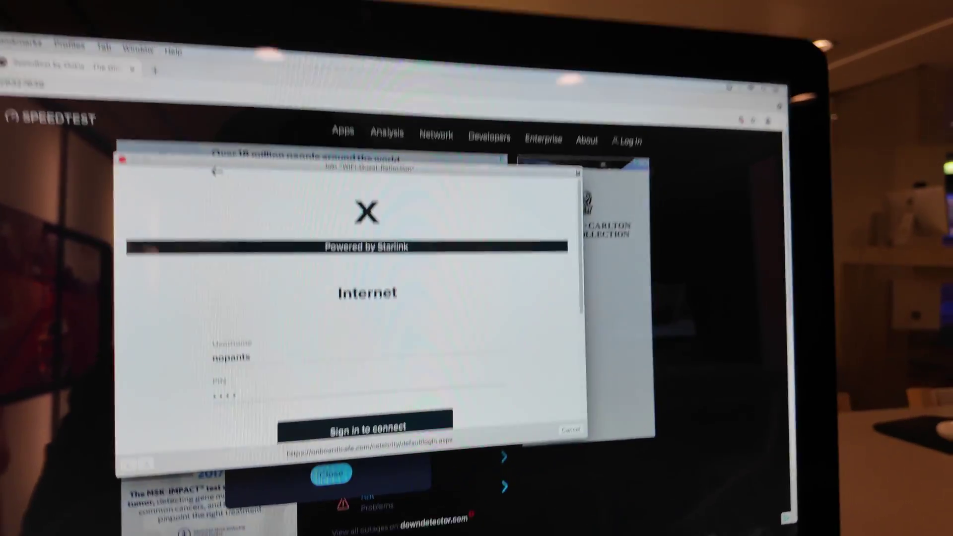
pyautogui.press('Return')
pyautogui.click(313, 408)
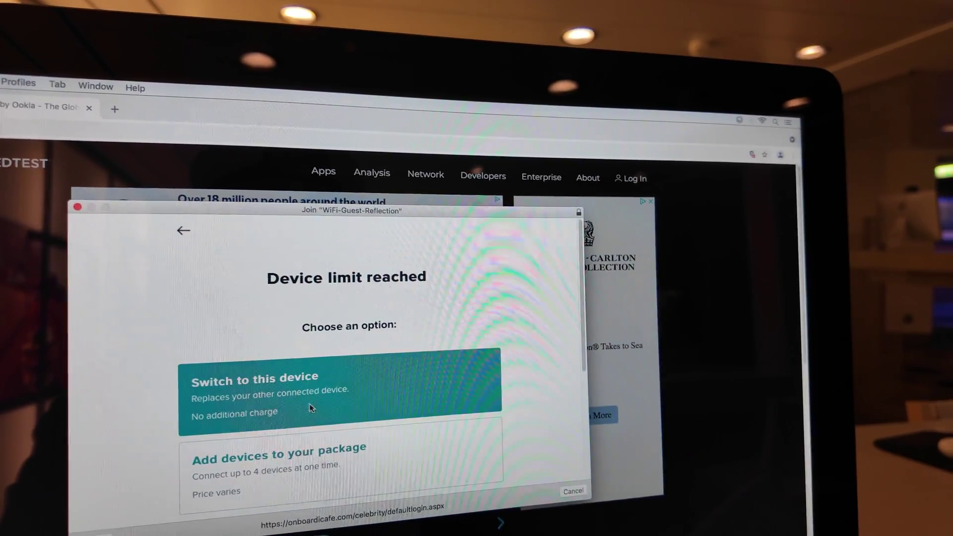
pyautogui.scroll(-5, 306, 396)
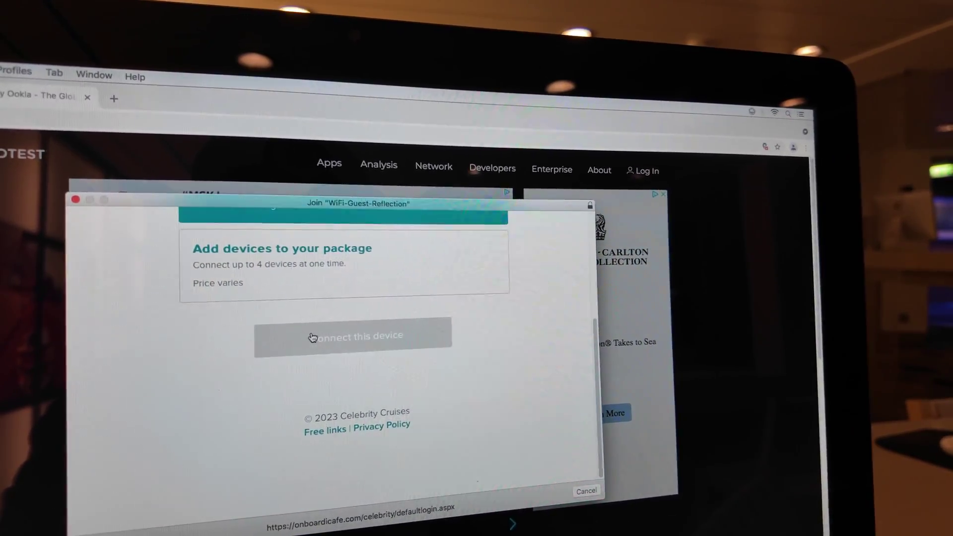
pyautogui.click(312, 337)
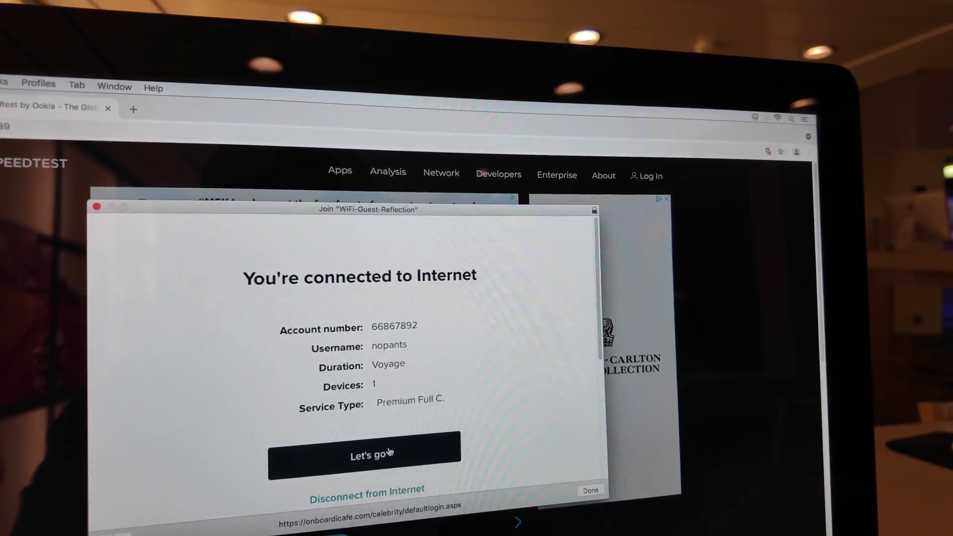
pyautogui.click(592, 494)
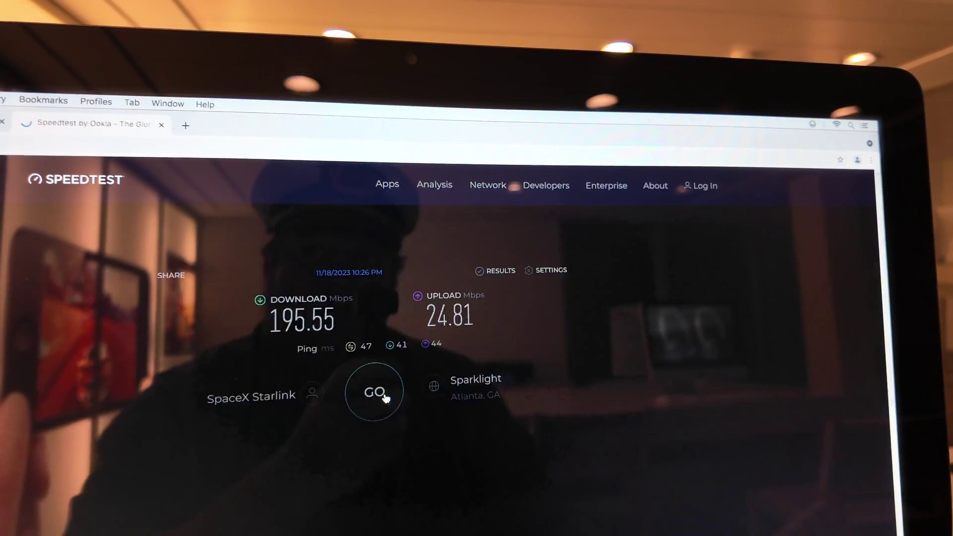
# - Run a new Speedtest over Wi-Fi with location access allowed, getting 0.76 Mbps download
pyautogui.click(368, 393)
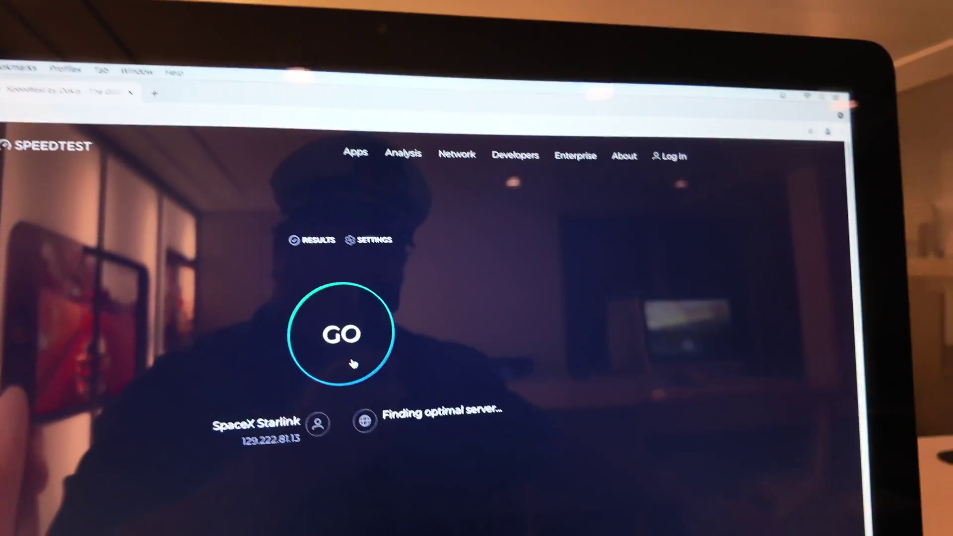
pyautogui.click(409, 414)
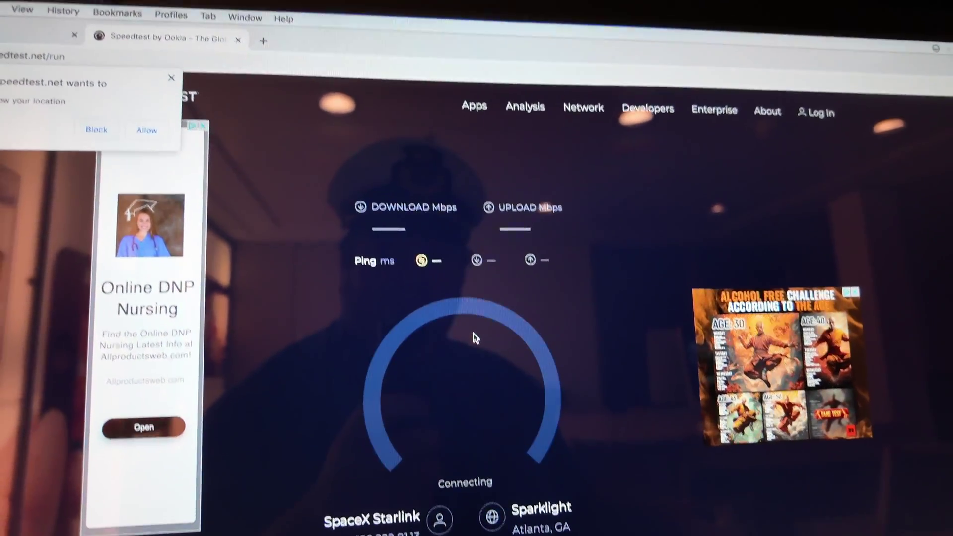
pyautogui.click(147, 116)
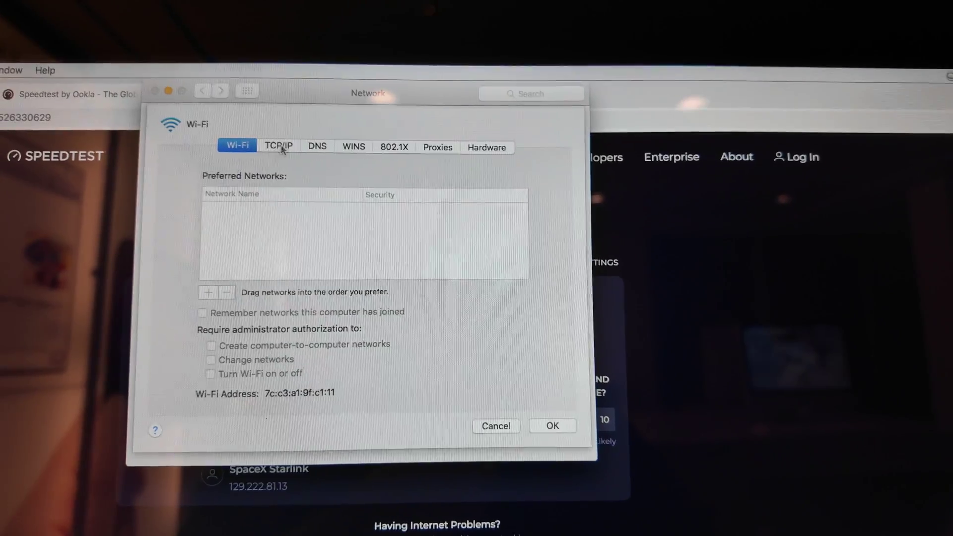
# - Inspect the Wi-Fi DNS, WINS, 802.1X and proxy settings, then return to the 0.76 Mbps result
pyautogui.click(310, 148)
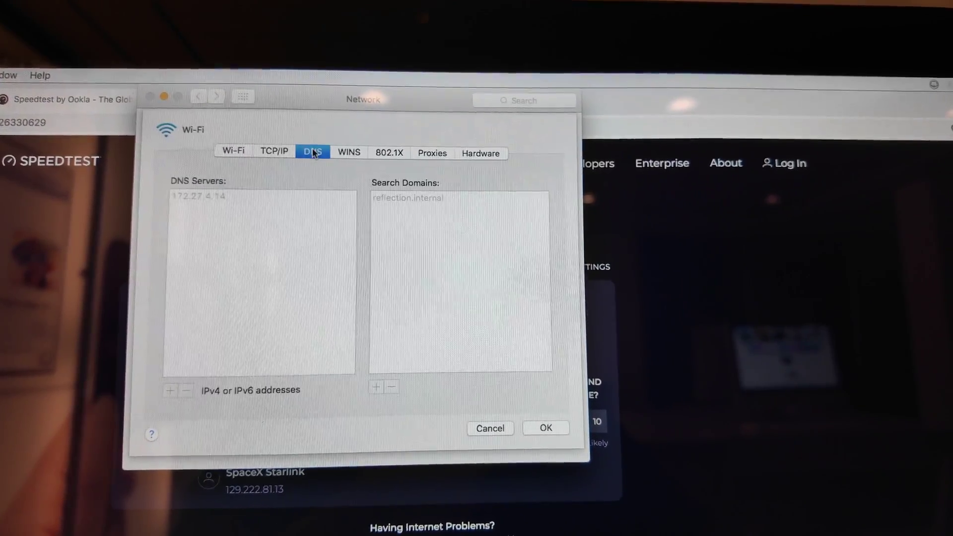
pyautogui.click(351, 149)
pyautogui.click(381, 152)
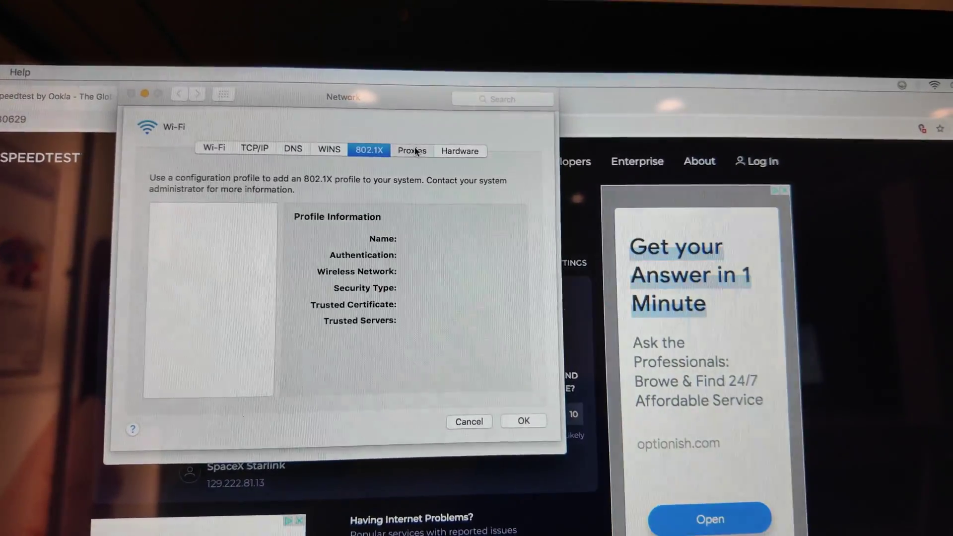
pyautogui.click(928, 95)
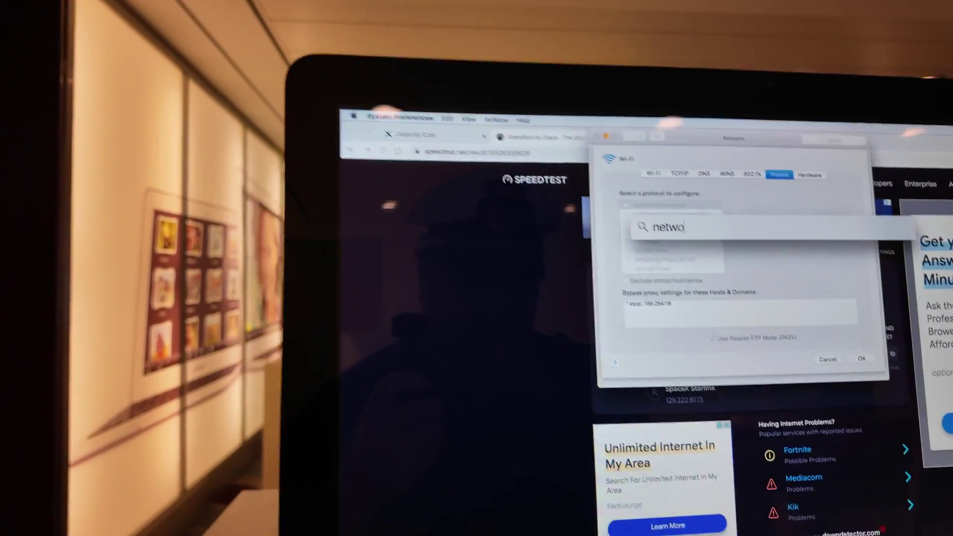
pyautogui.write('rk')
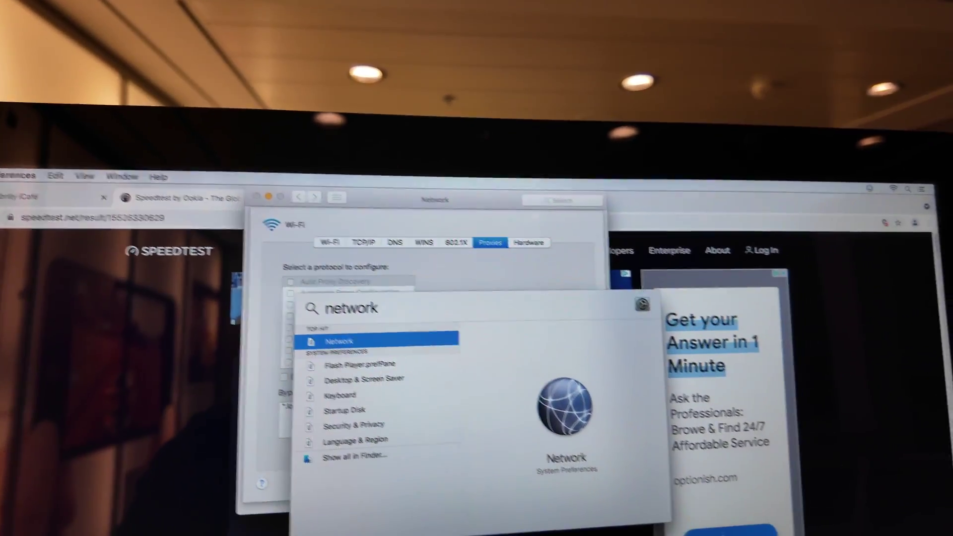
pyautogui.click(55, 407)
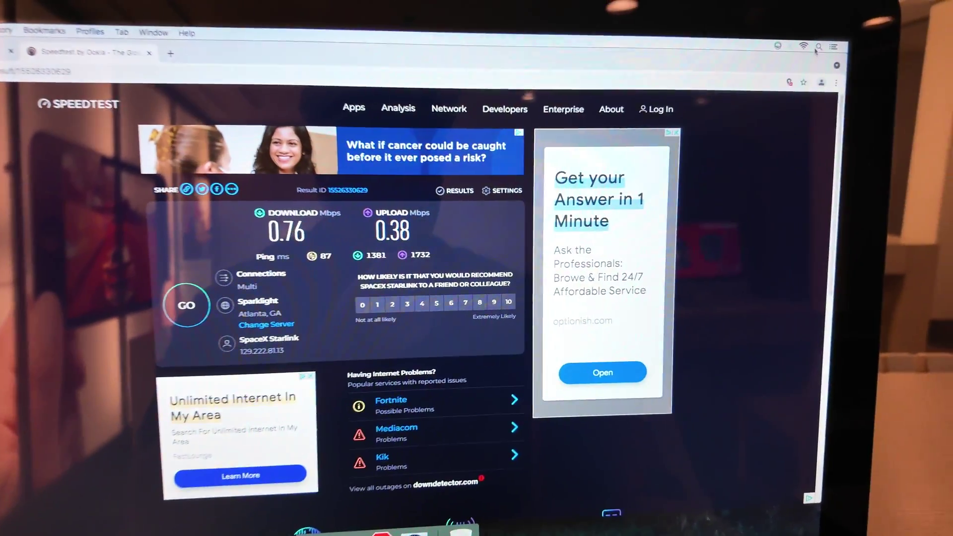
# - Turn Wi-Fi off, quit System Preferences unchanged, and reload the Speedtest page, which can't be reached
pyautogui.click(804, 47)
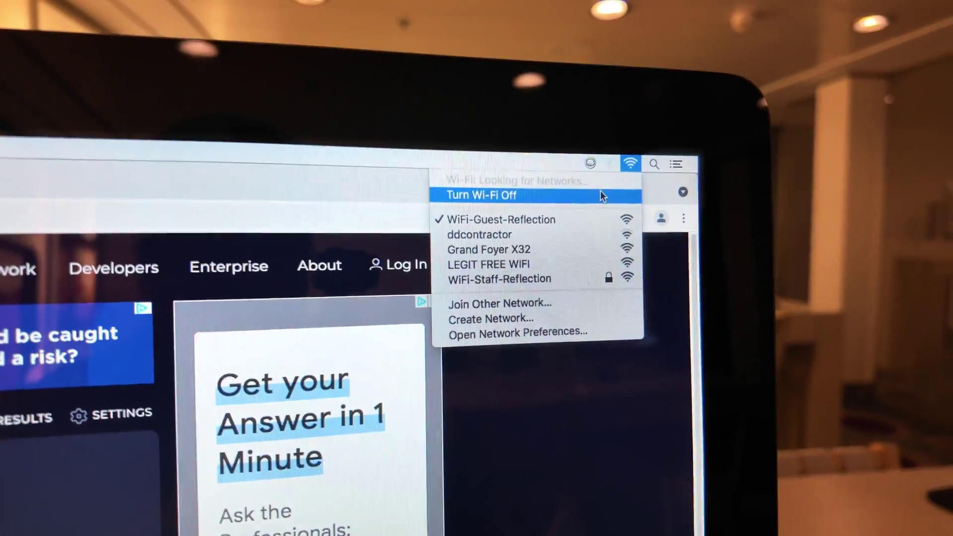
pyautogui.click(601, 196)
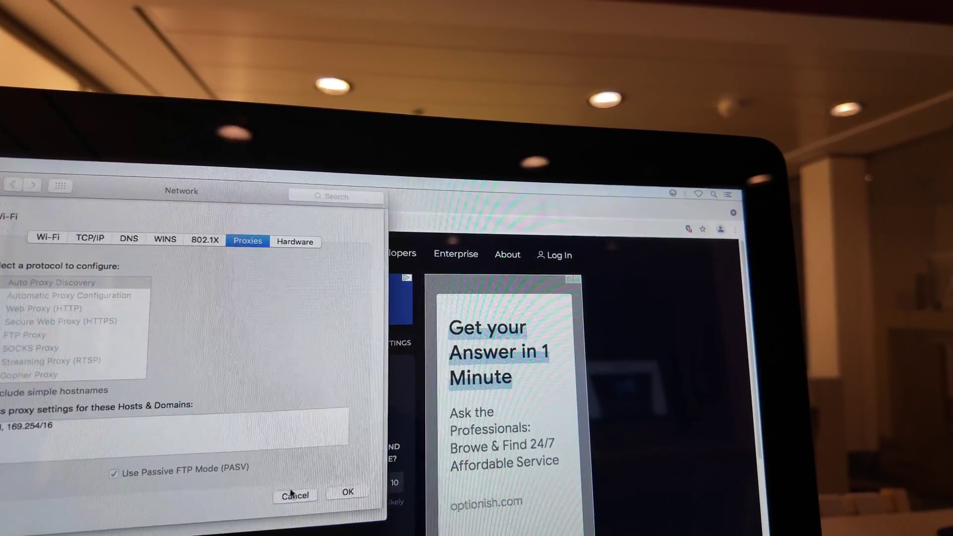
pyautogui.click(292, 494)
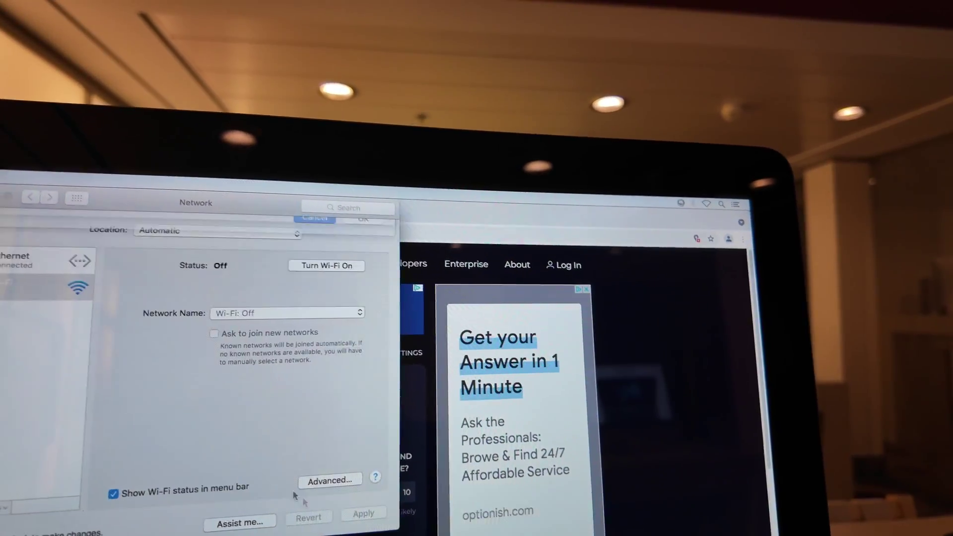
pyautogui.press('super+q')
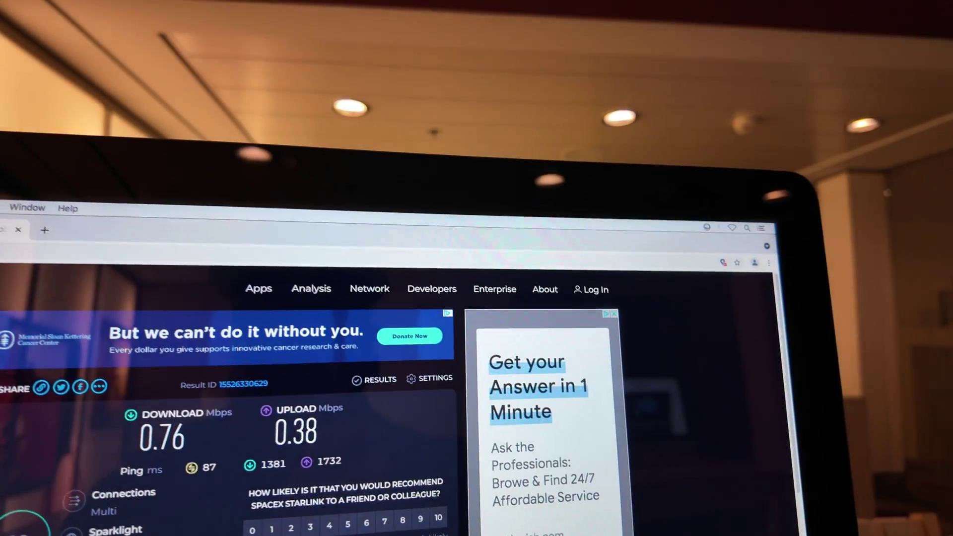
pyautogui.click(71, 221)
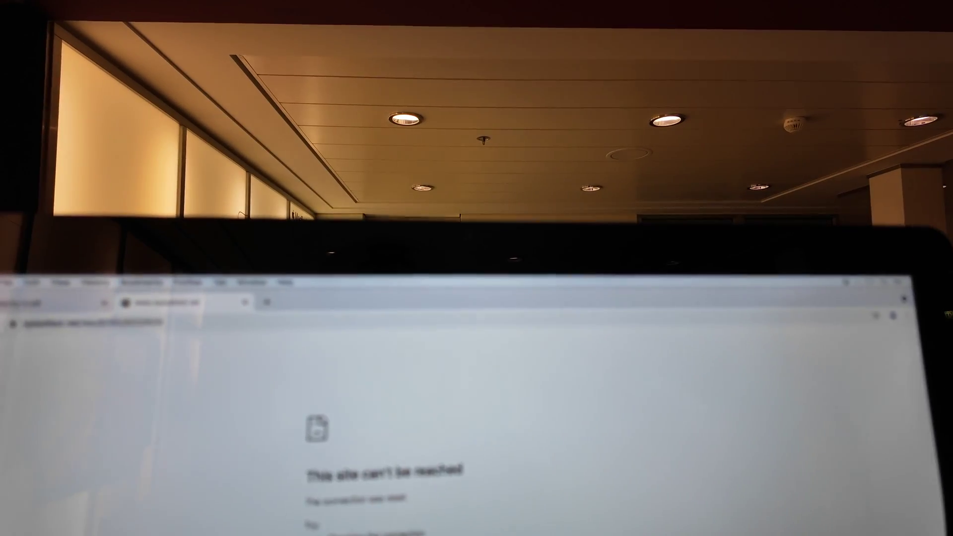
# - Sign in to the iCafe portal, move the session to this computer, and start a new speed test
pyautogui.press('super+l')
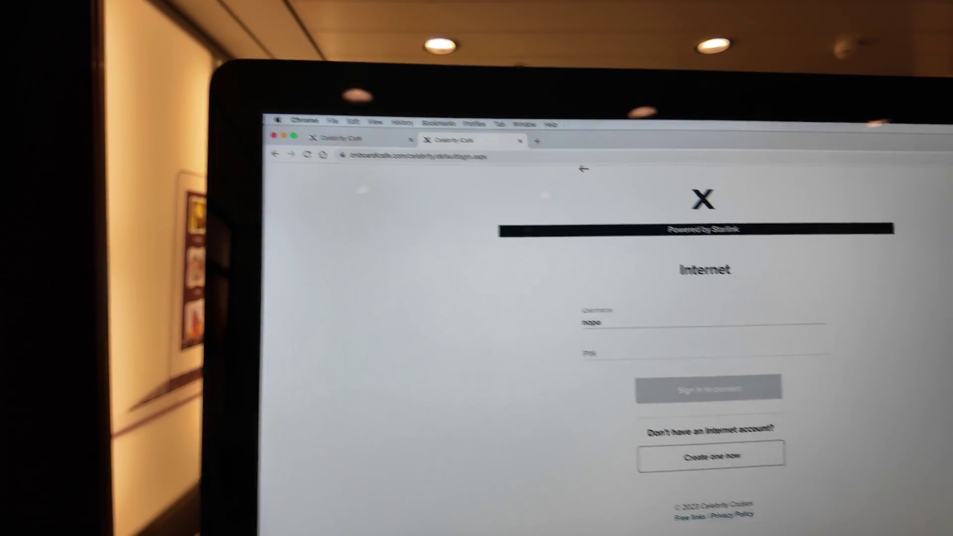
pyautogui.write('a')
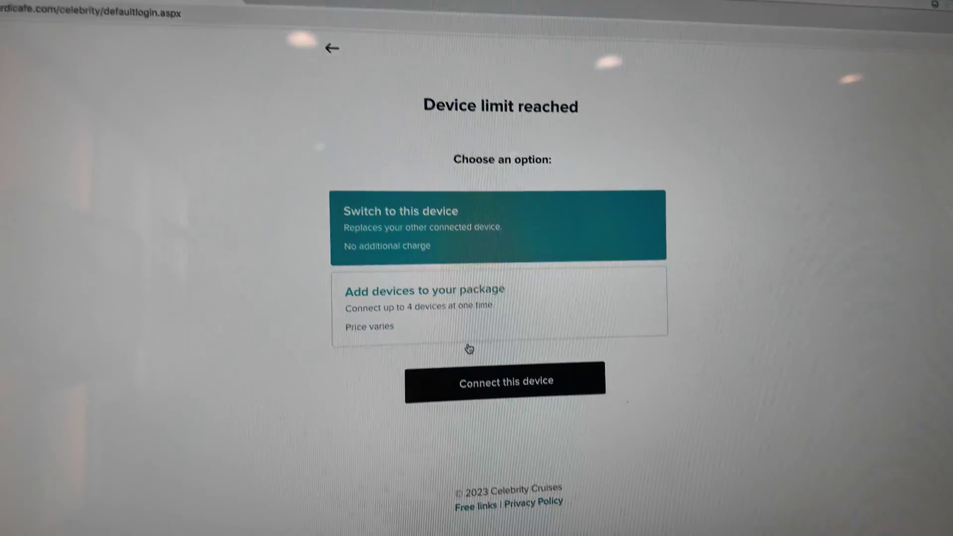
pyautogui.click(451, 437)
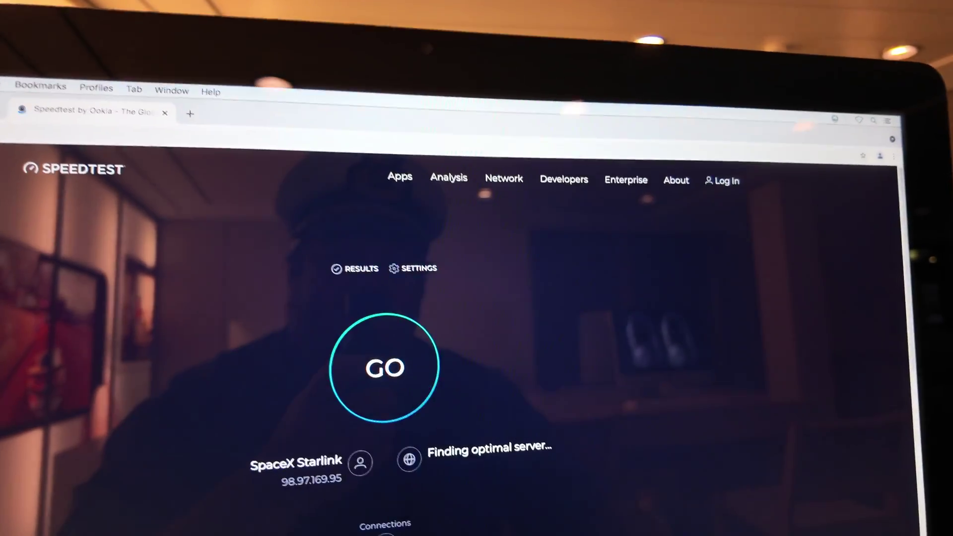
pyautogui.click(370, 352)
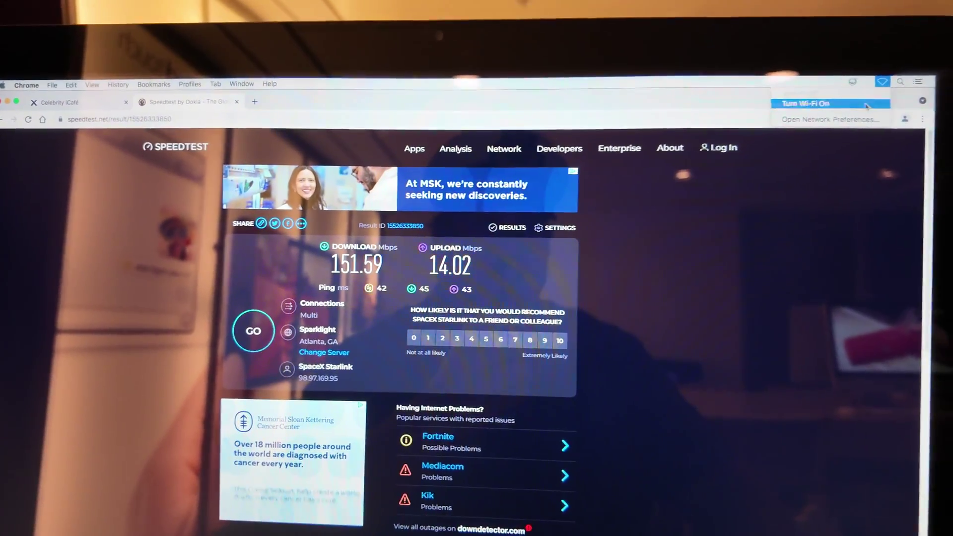
# - After the wired result of 151.59 Mbps down and 14.02 up, turn Wi-Fi back on
pyautogui.click(866, 106)
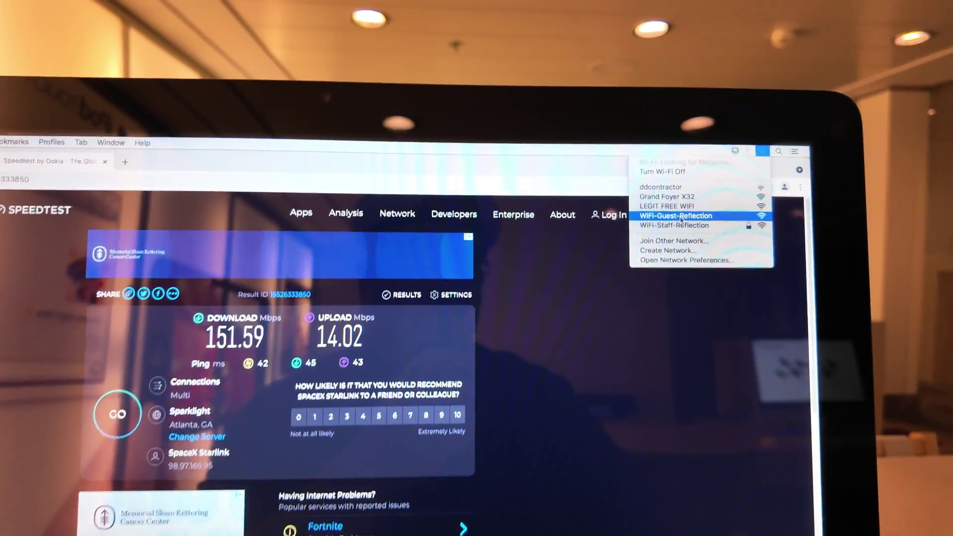
# - Join WiFi-Guest-Reflection, load login.com, and check which Wi-Fi network is connected
pyautogui.click(681, 217)
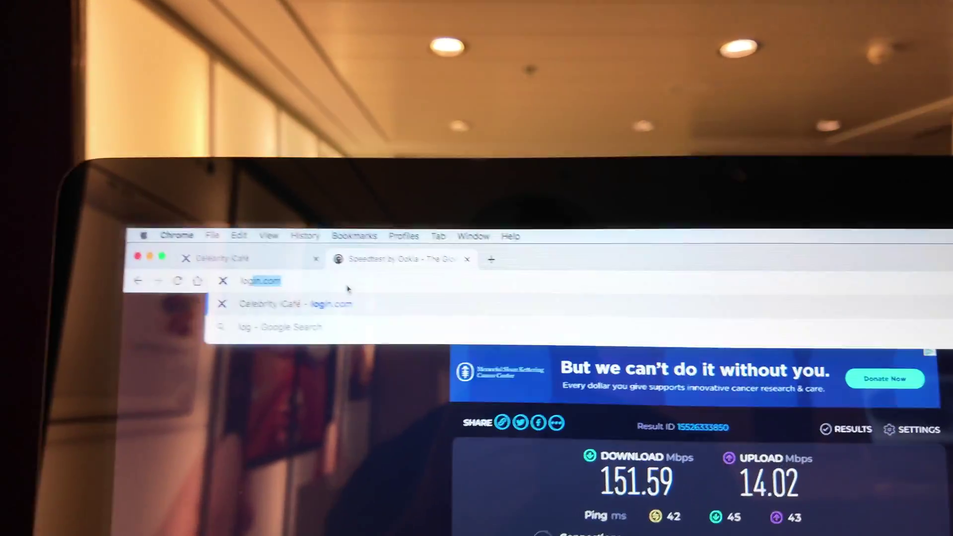
pyautogui.press('Return')
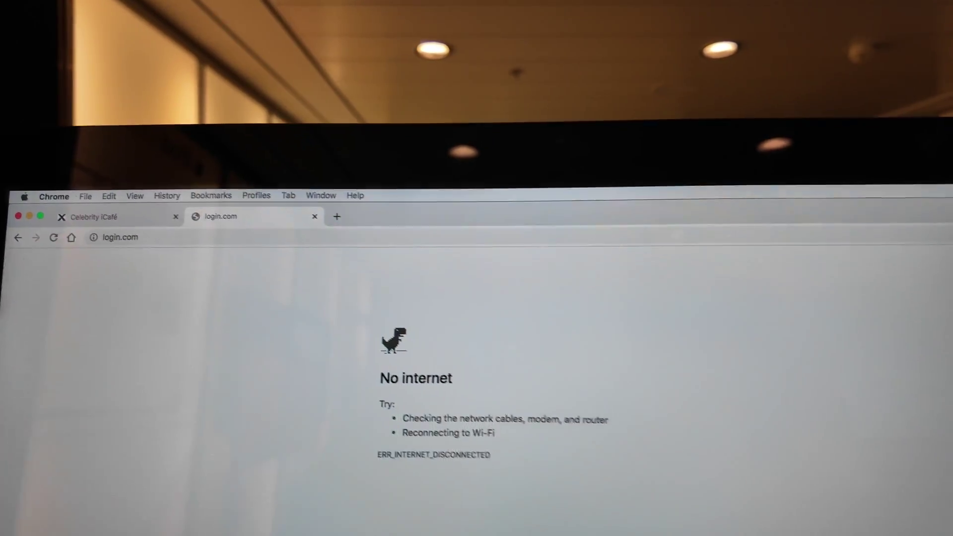
pyautogui.click(629, 230)
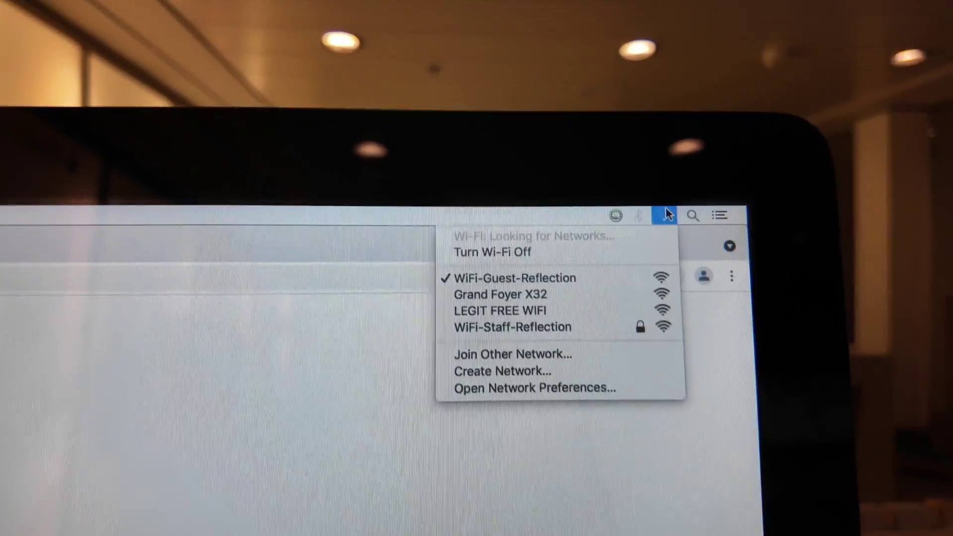
pyautogui.click(630, 230)
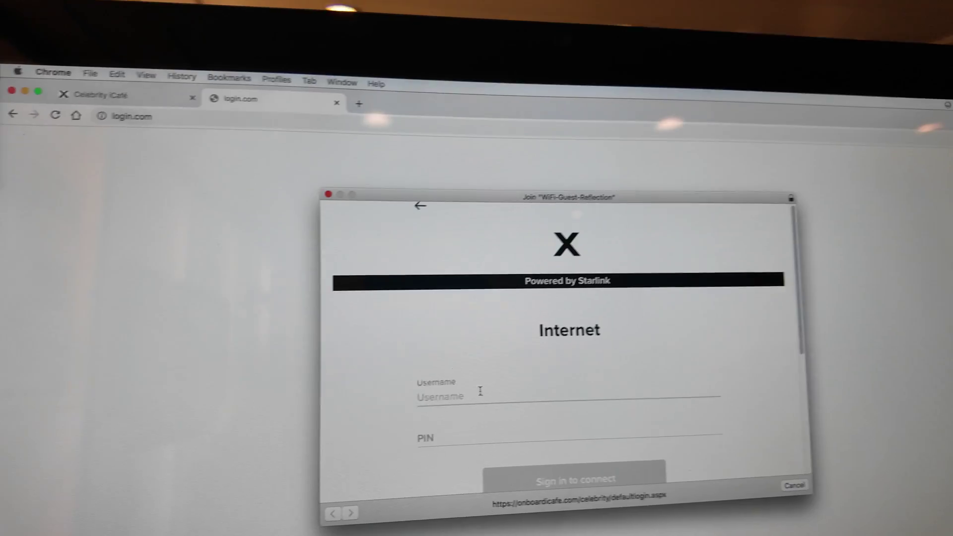
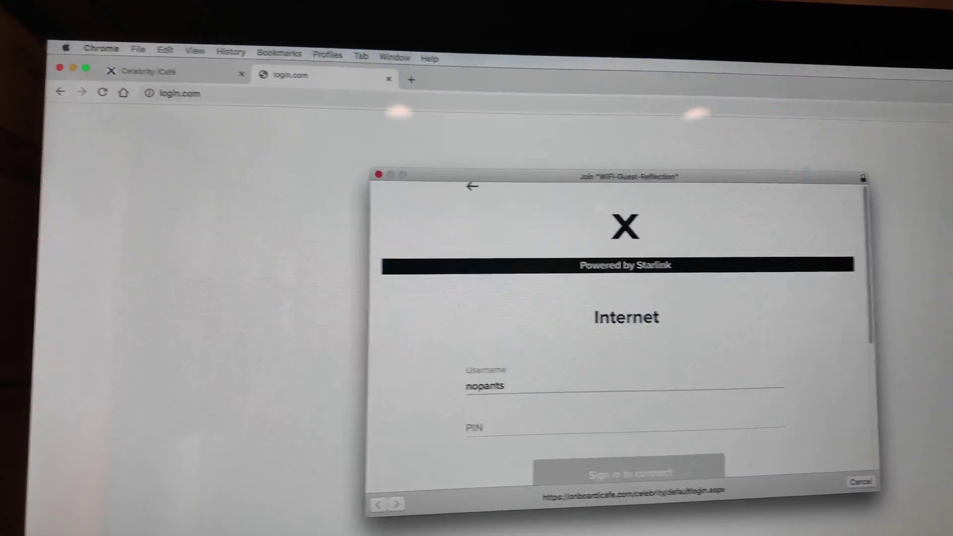
# - Submit the portal username and PIN, close the login window, and bring up Network settings
pyautogui.press('Tab')
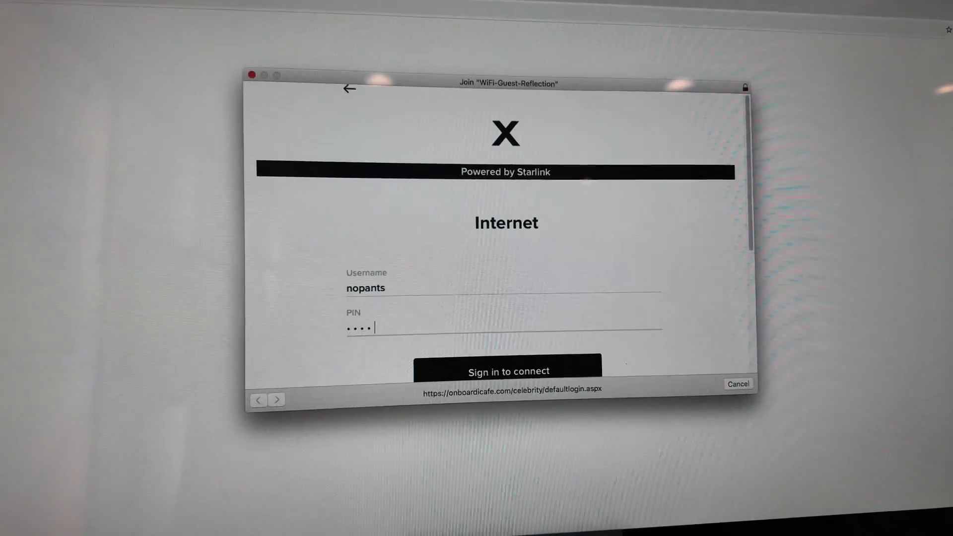
pyautogui.press('Return')
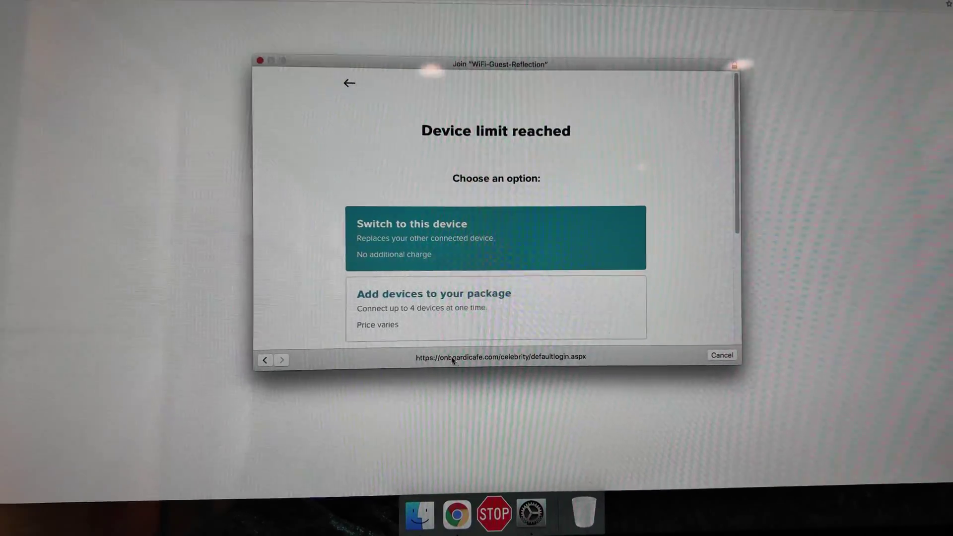
pyautogui.scroll(-5, 439, 280)
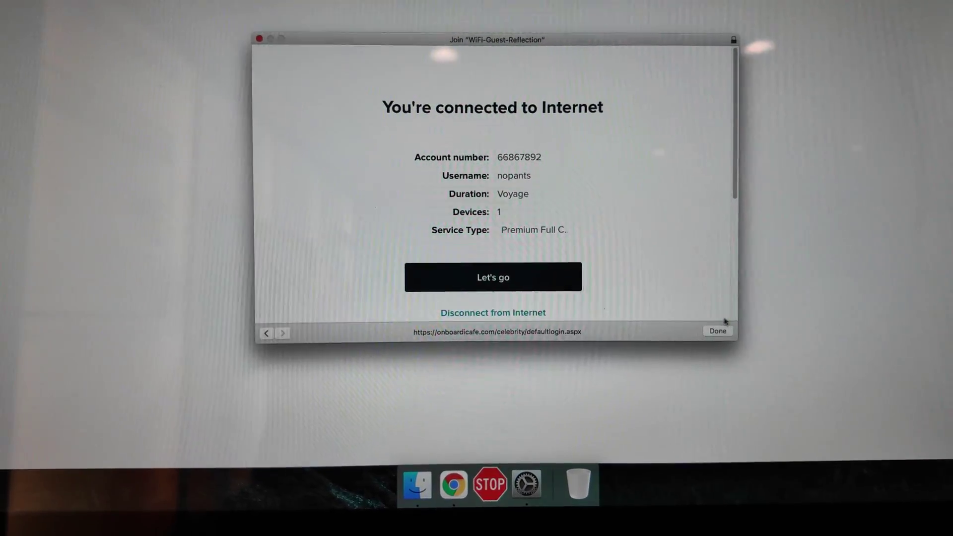
pyautogui.click(718, 331)
pyautogui.click(533, 471)
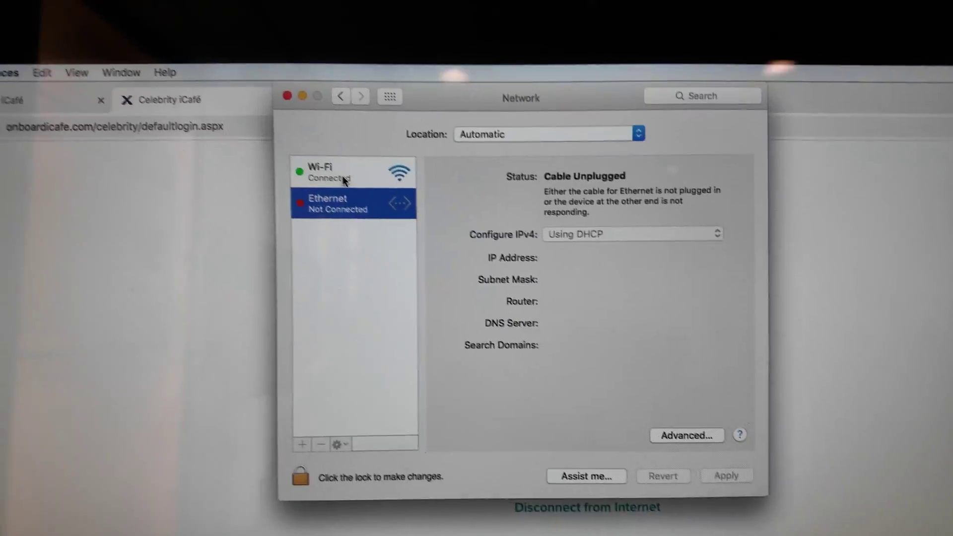
# - Compare Ethernet and Wi-Fi status and view the WiFi-Guest-Reflection TCP/IP details
pyautogui.click(343, 177)
pyautogui.click(353, 230)
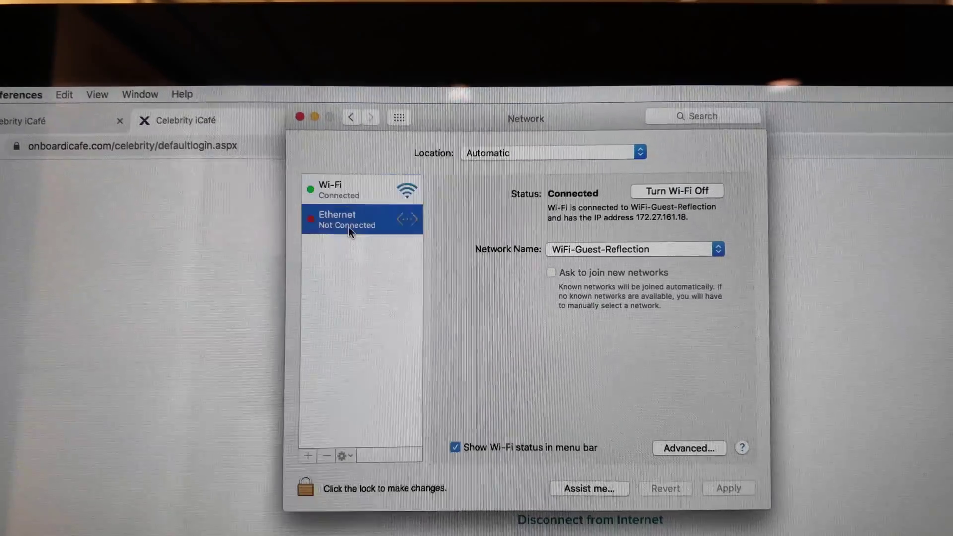
pyautogui.click(356, 196)
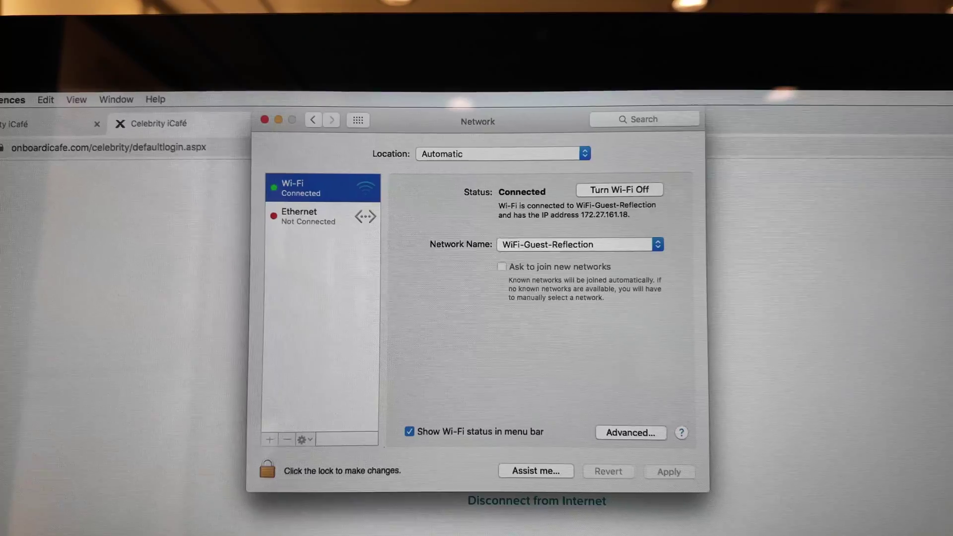
pyautogui.click(605, 434)
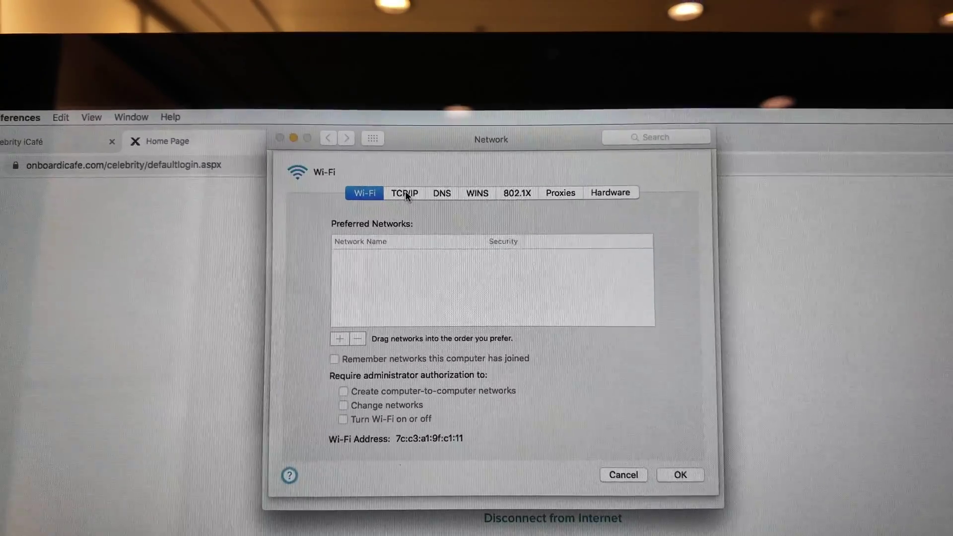
pyautogui.click(420, 203)
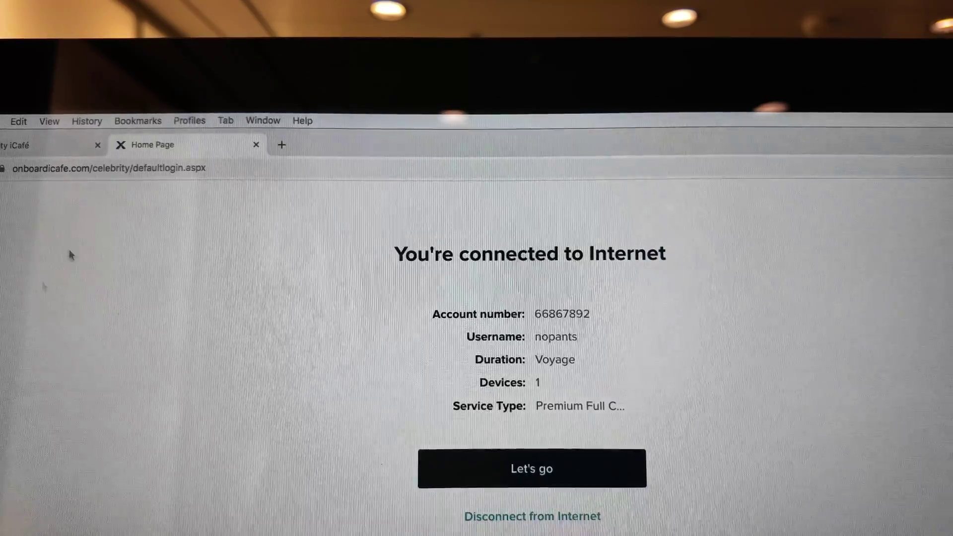
pyautogui.click(154, 173)
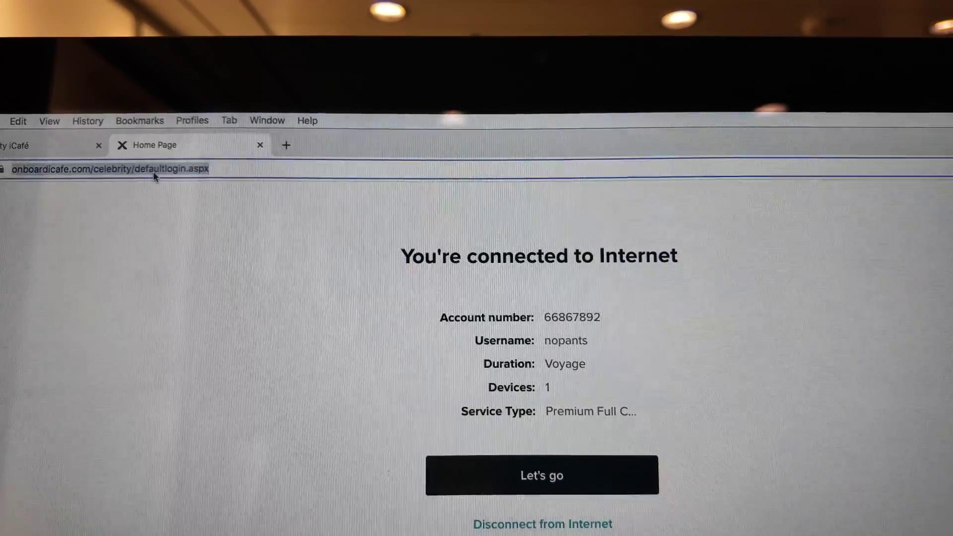
pyautogui.write('speedtest.net')
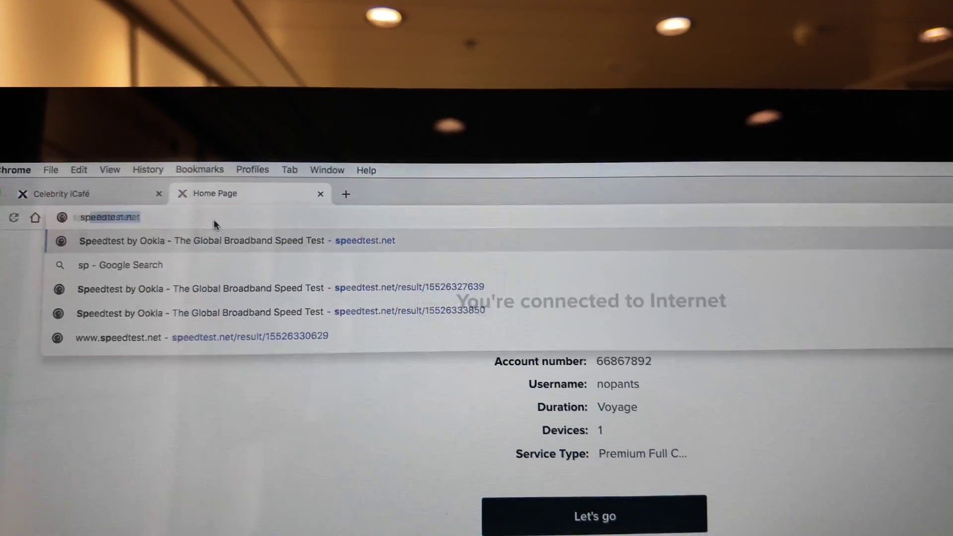
# - Run a Speedtest over Wi-Fi, getting 0.84 Mbps download and 0.38 Mbps upload
pyautogui.press('Return')
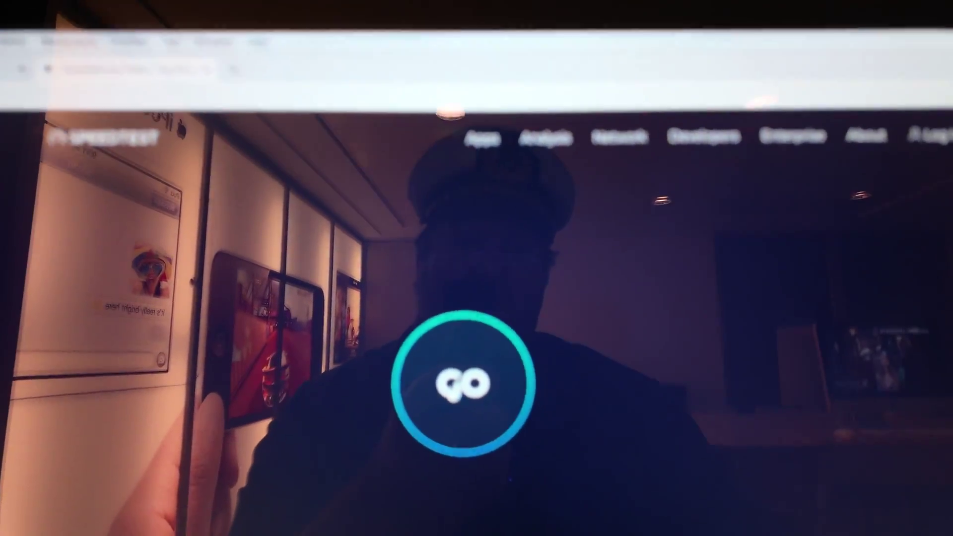
pyautogui.click(503, 429)
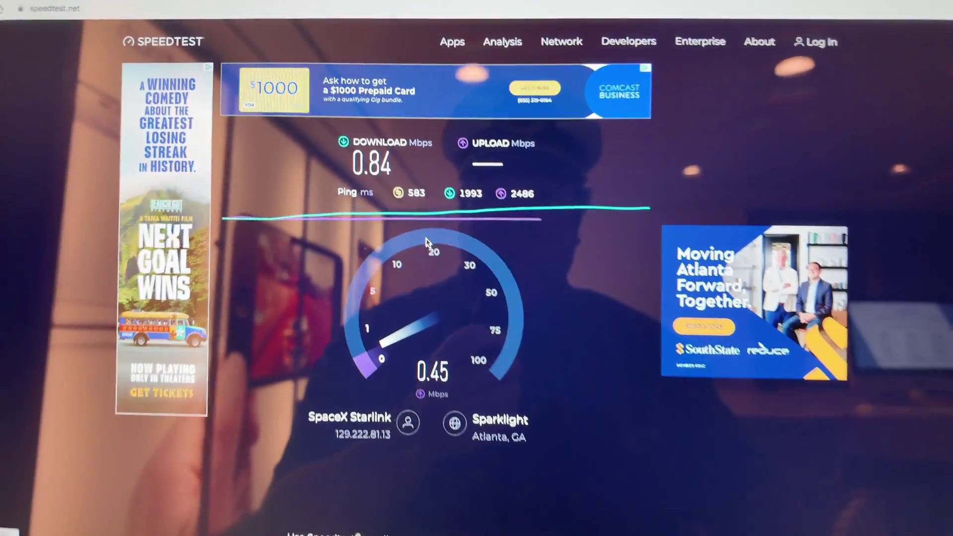
pyautogui.click(822, 17)
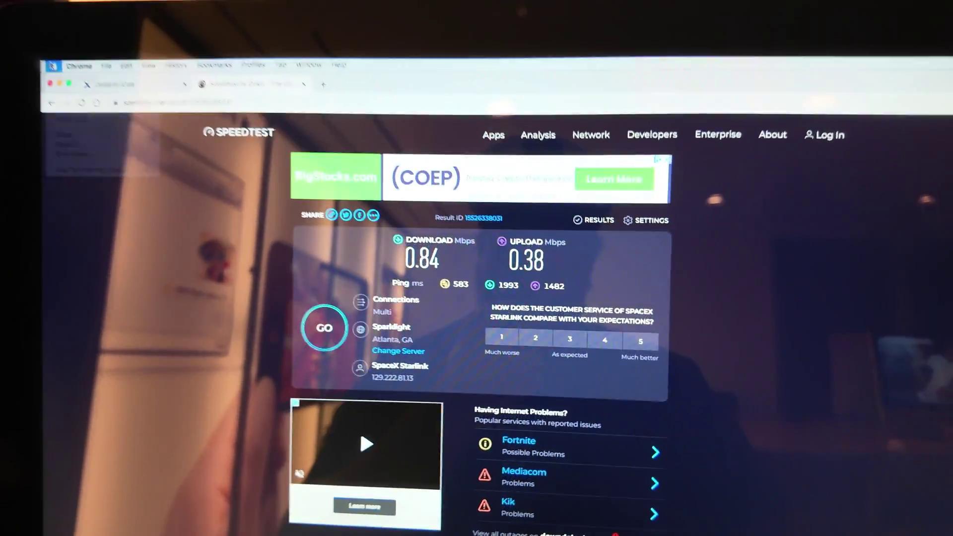
# - Retry the speed test, then sign in to the Celebrity iCafe portal with username and PIN
pyautogui.click(251, 328)
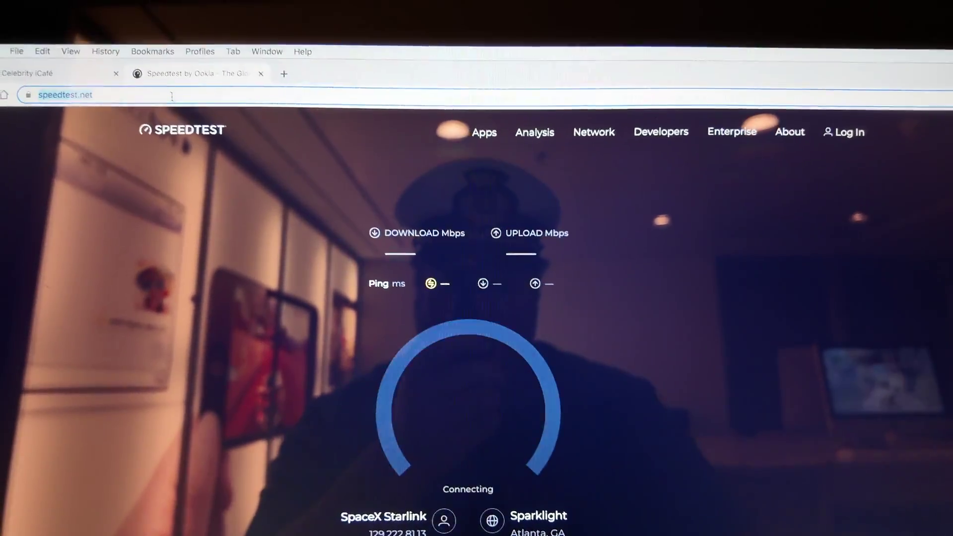
pyautogui.write('log')
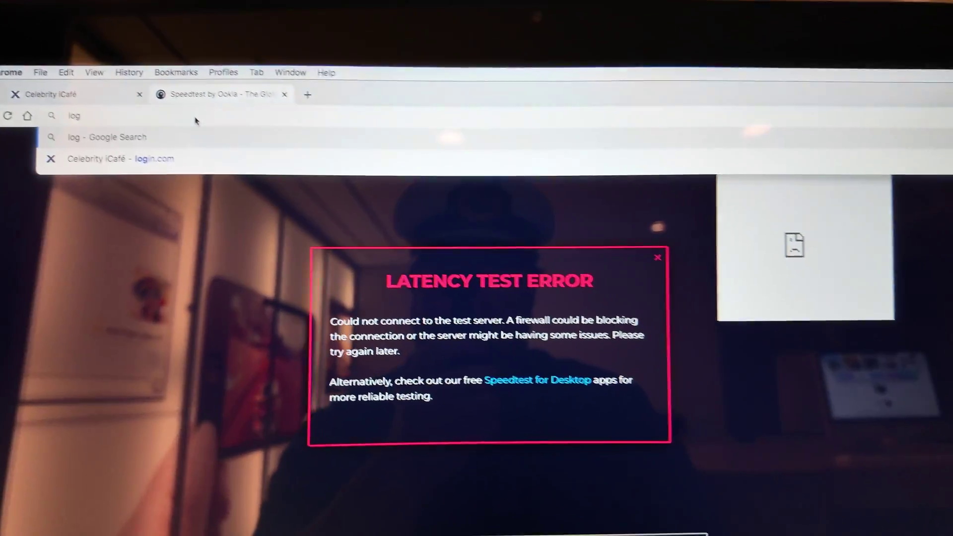
pyautogui.write('gin.com')
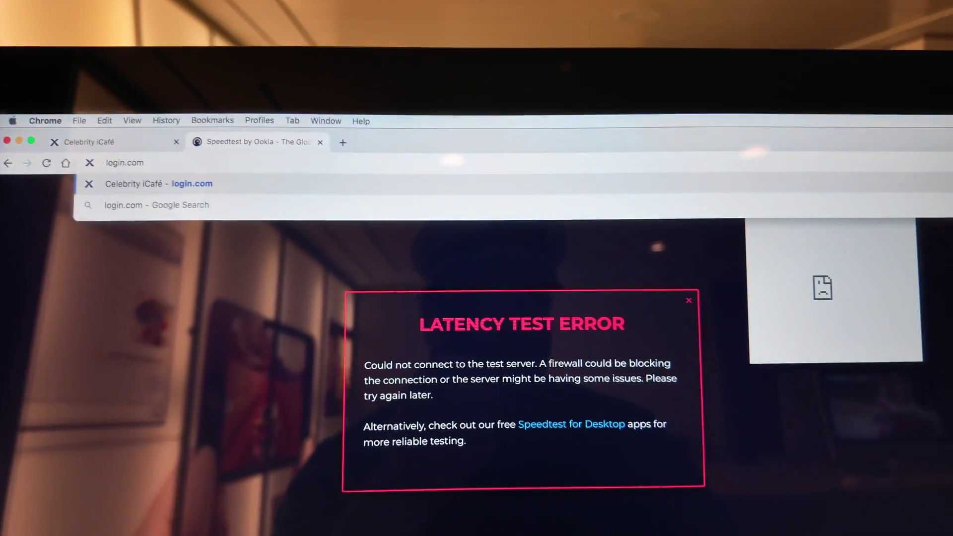
pyautogui.click(950, 138)
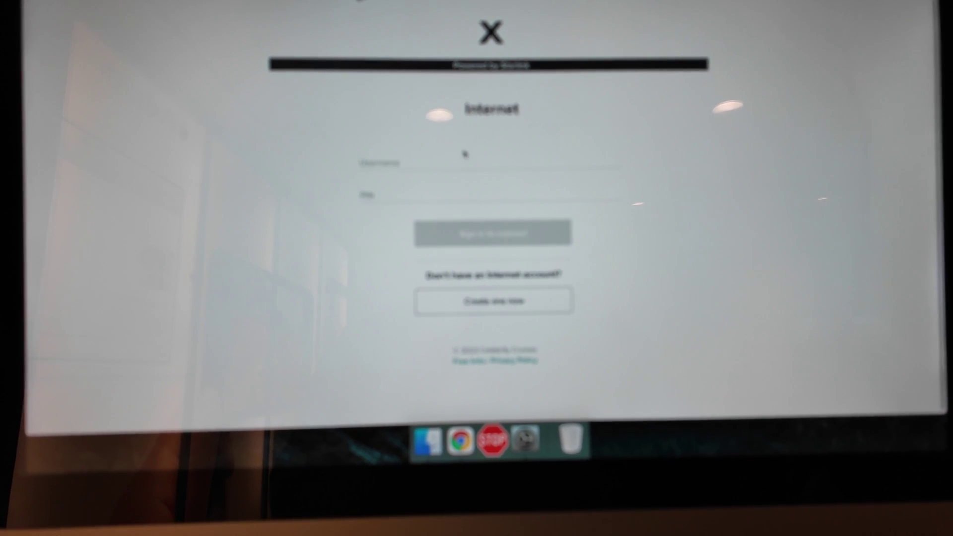
pyautogui.click(462, 162)
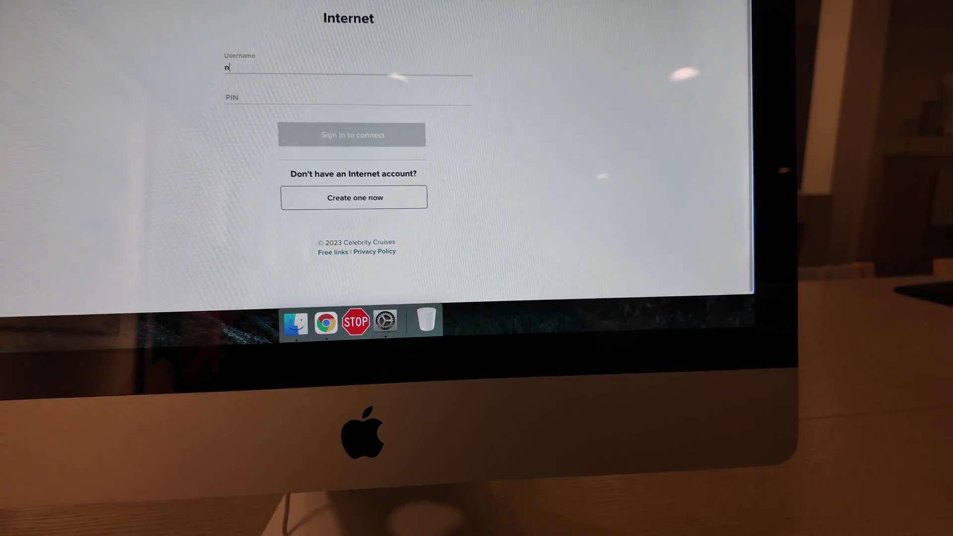
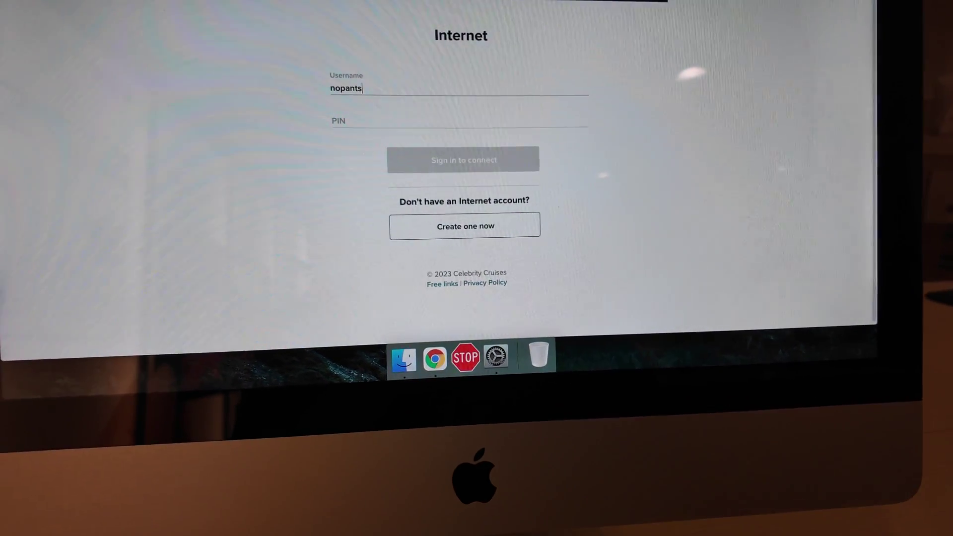
pyautogui.click(410, 128)
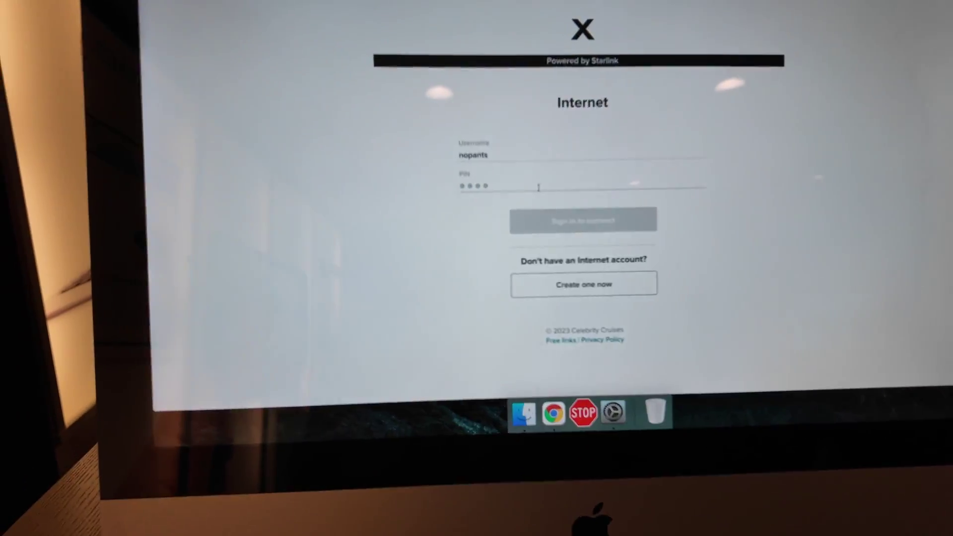
pyautogui.press('Return')
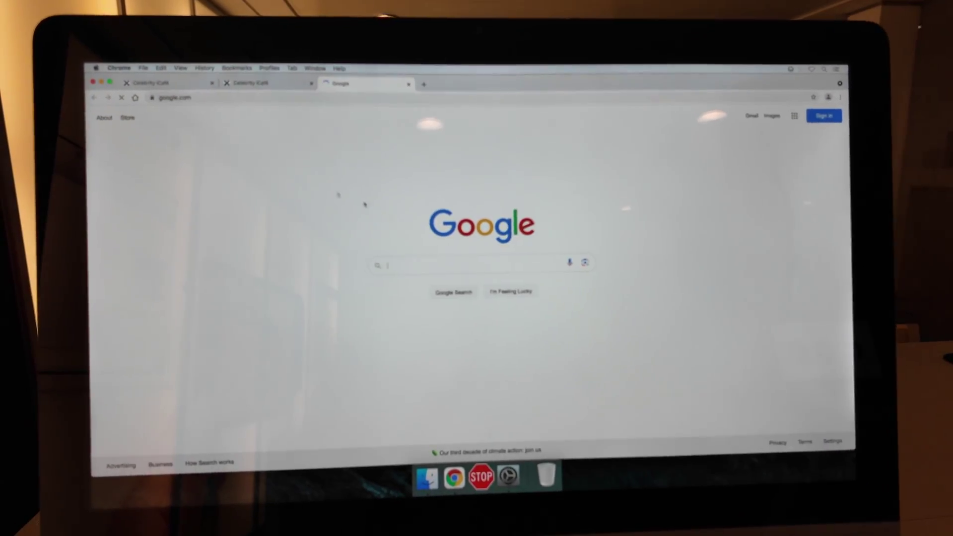
# - Reload speedtest.net, cancel the TCP/IP sheet, and move the Network window beside the test
pyautogui.click(280, 87)
pyautogui.write('sp')
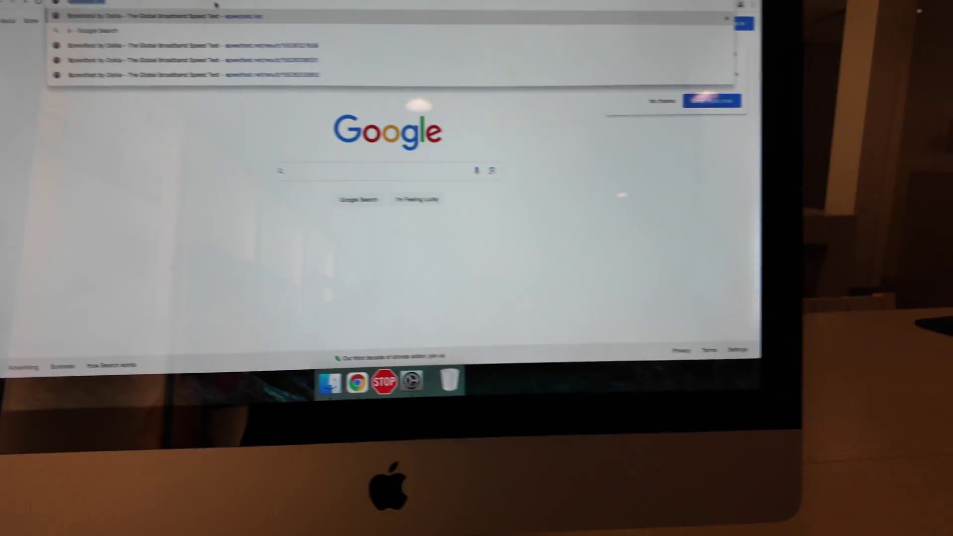
pyautogui.press('Return')
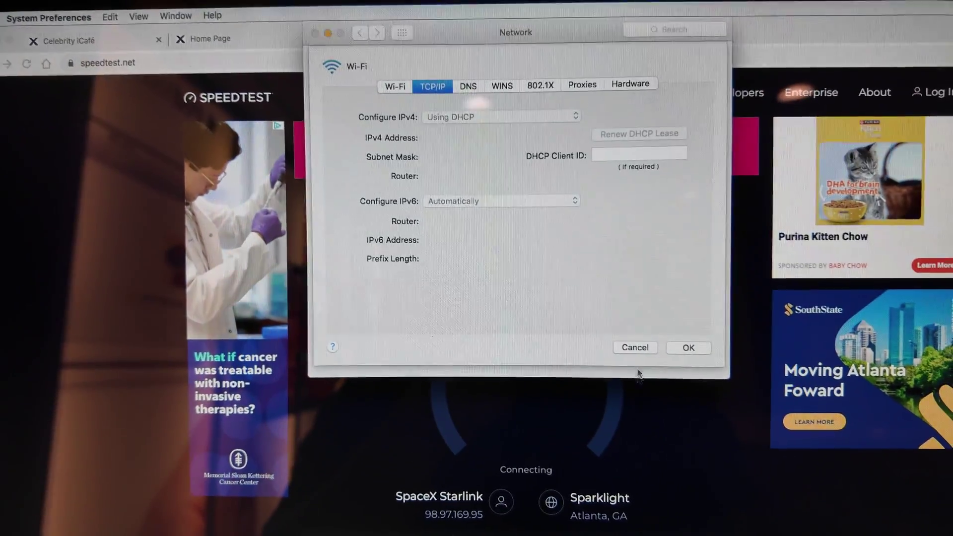
pyautogui.click(634, 348)
pyautogui.moveTo(440, 32); pyautogui.dragTo(776, 121)
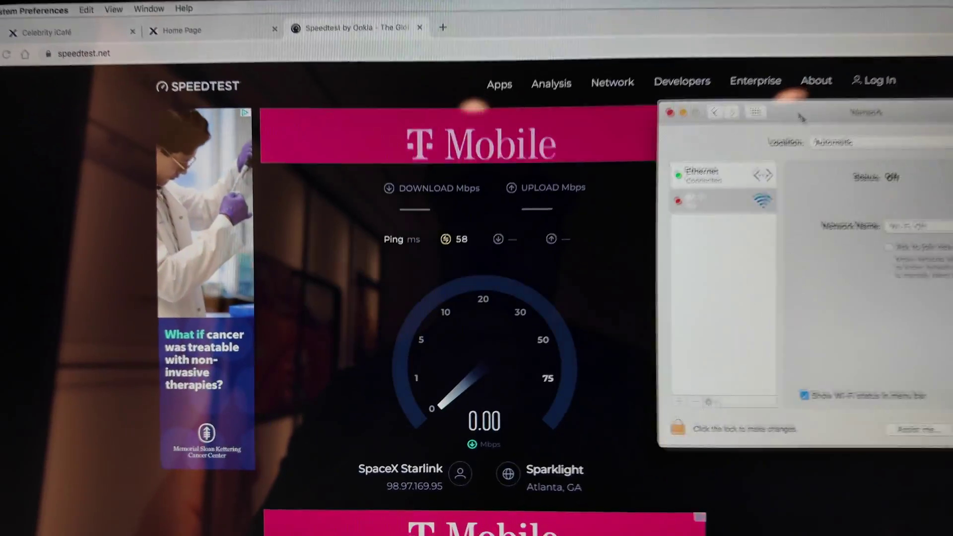